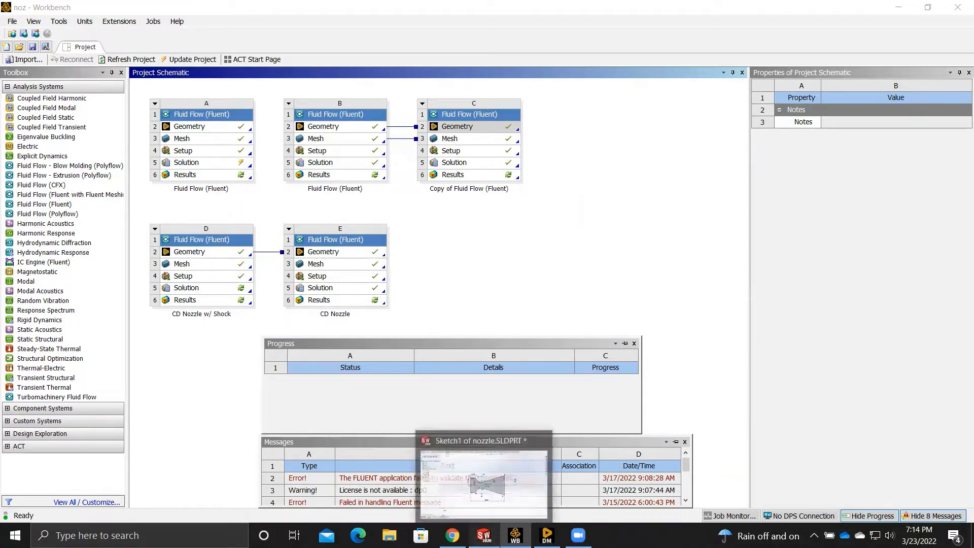
# - Switch to the nozzle part in SOLIDWORKS and exit its sketch
pyautogui.click(483, 535)
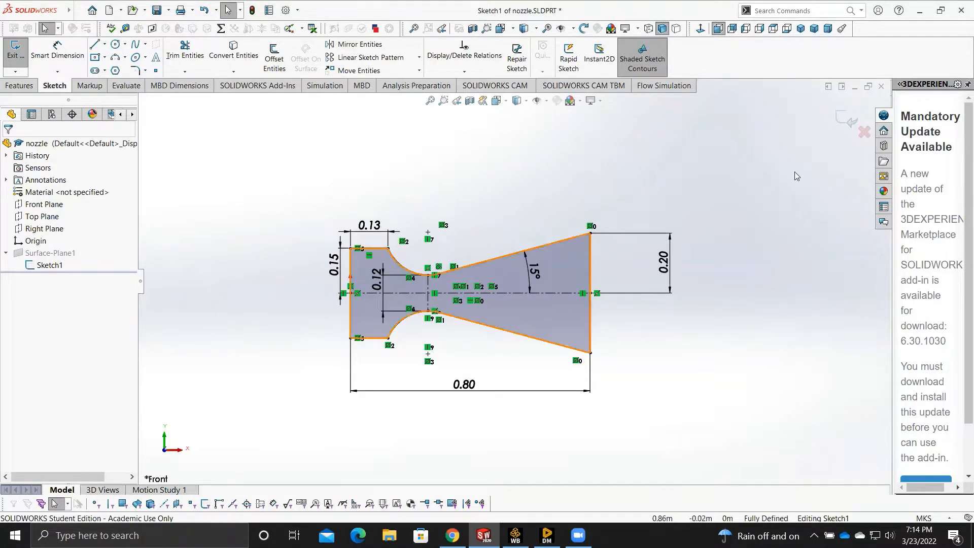
pyautogui.click(841, 124)
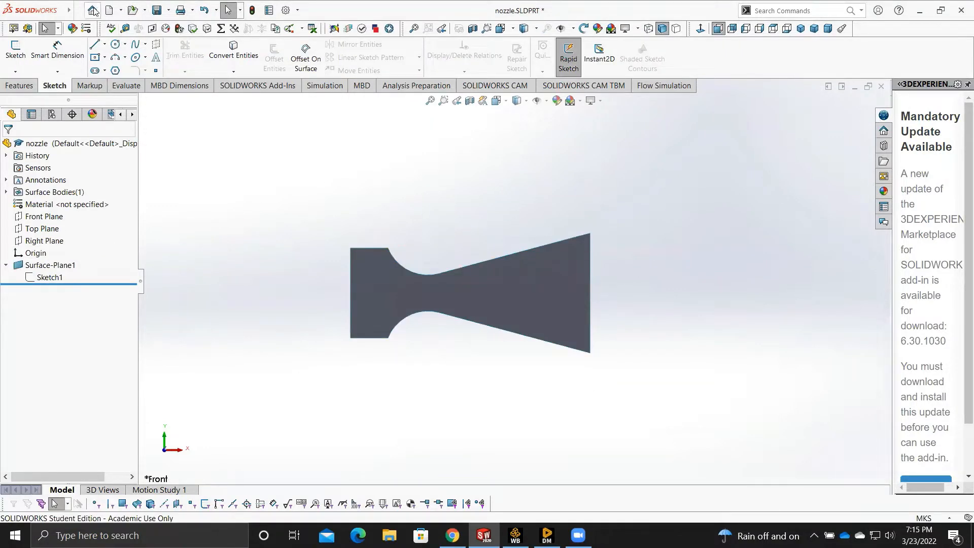
pyautogui.click(77, 11)
pyautogui.moveTo(142, 11)
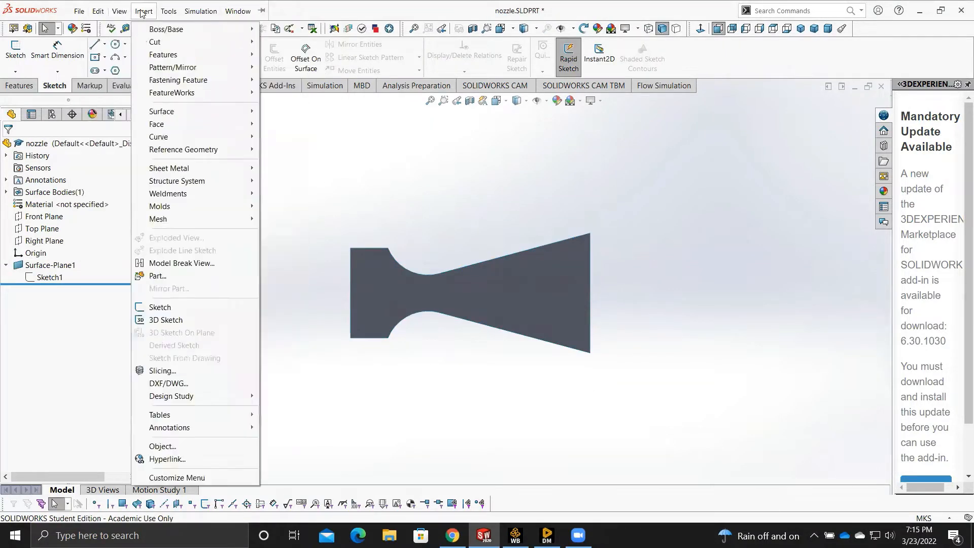
pyautogui.moveTo(195, 112)
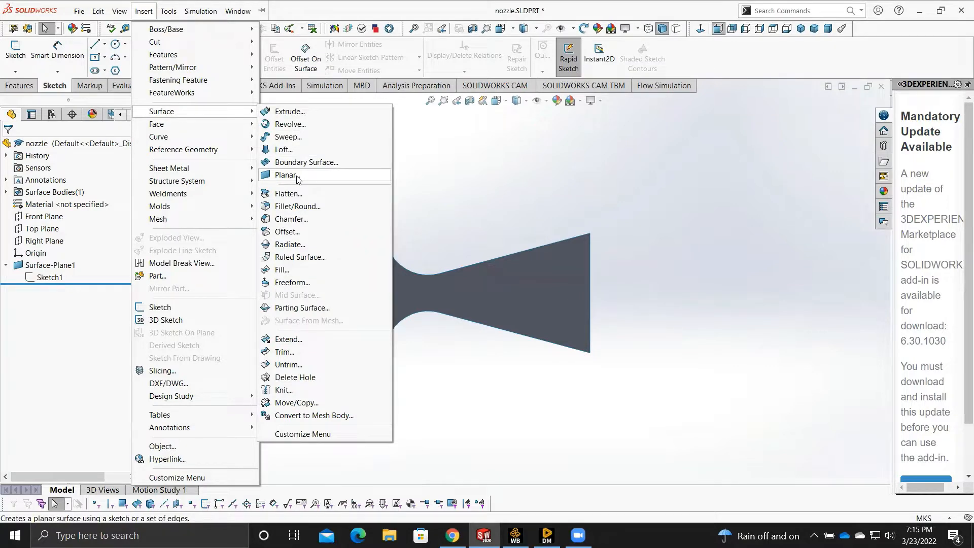
pyautogui.click(419, 176)
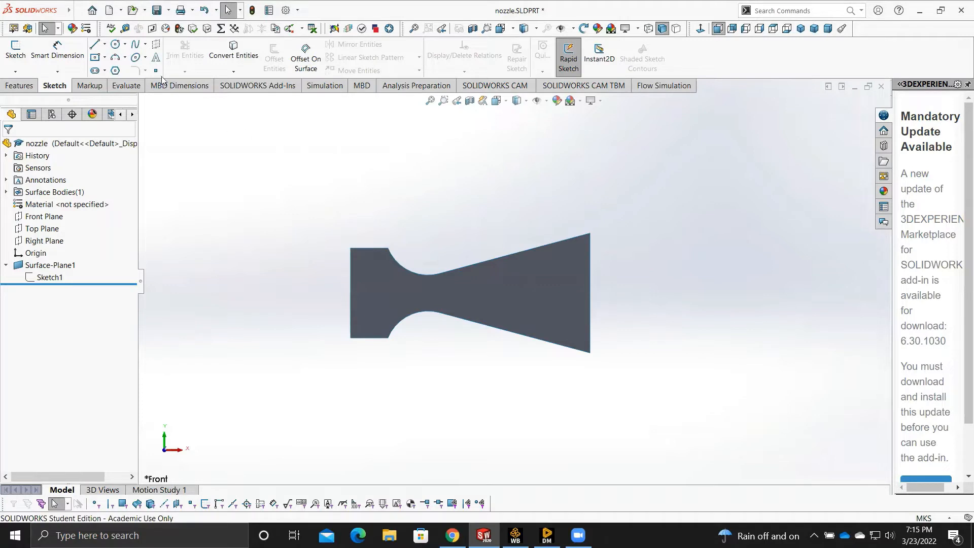
pyautogui.moveTo(75, 11)
pyautogui.click(143, 11)
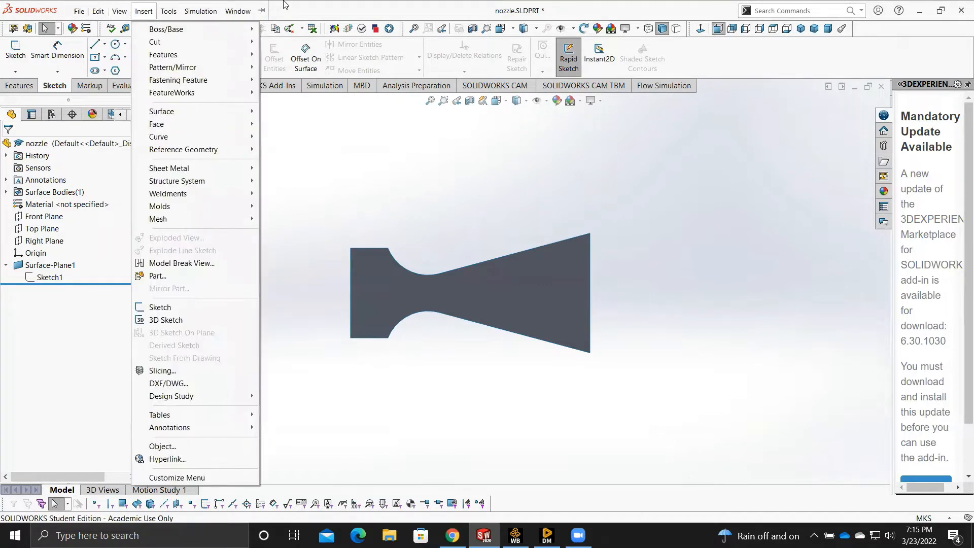
pyautogui.click(310, 171)
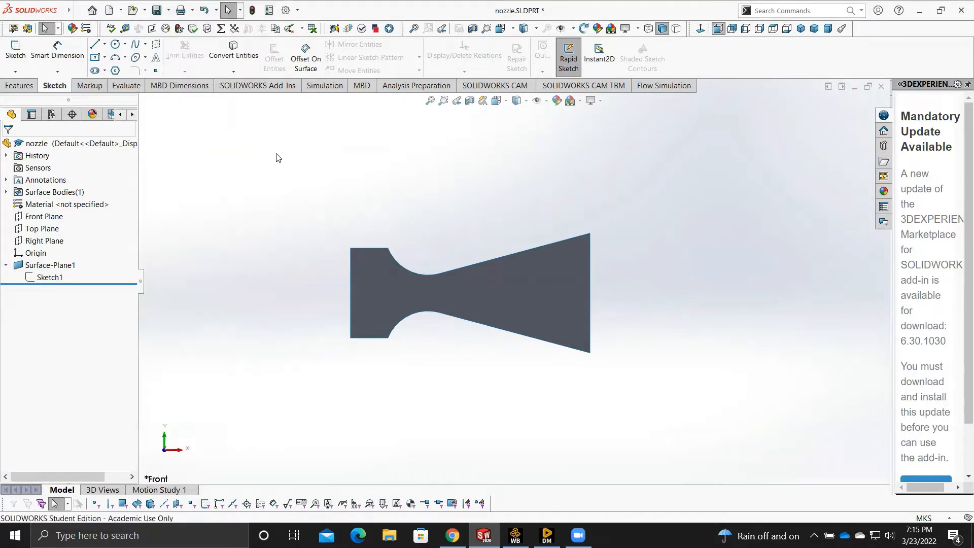
pyautogui.click(169, 11)
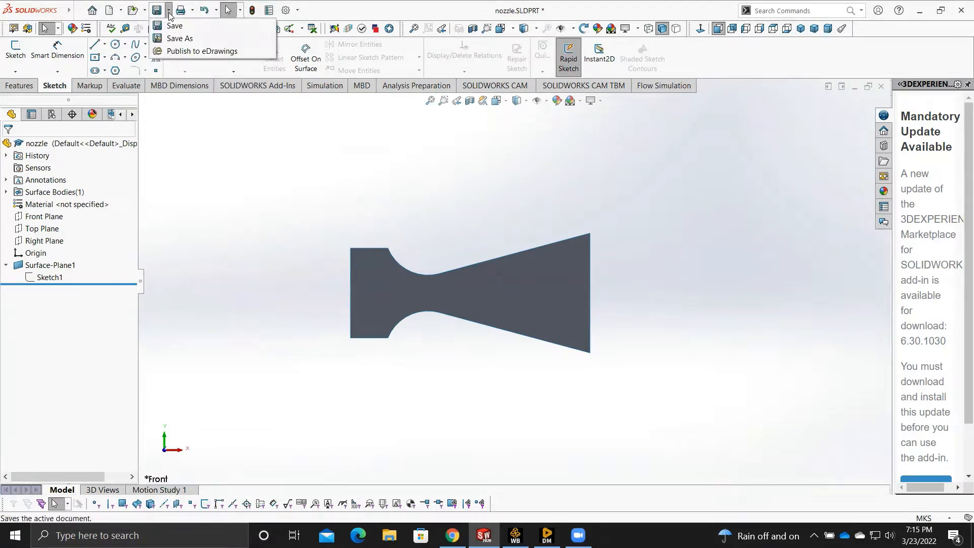
pyautogui.click(174, 39)
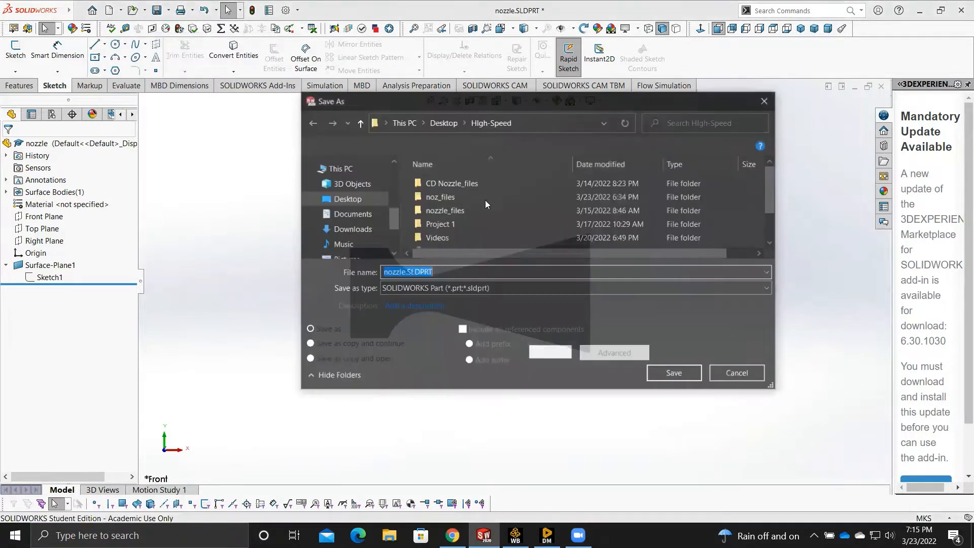
pyautogui.click(512, 289)
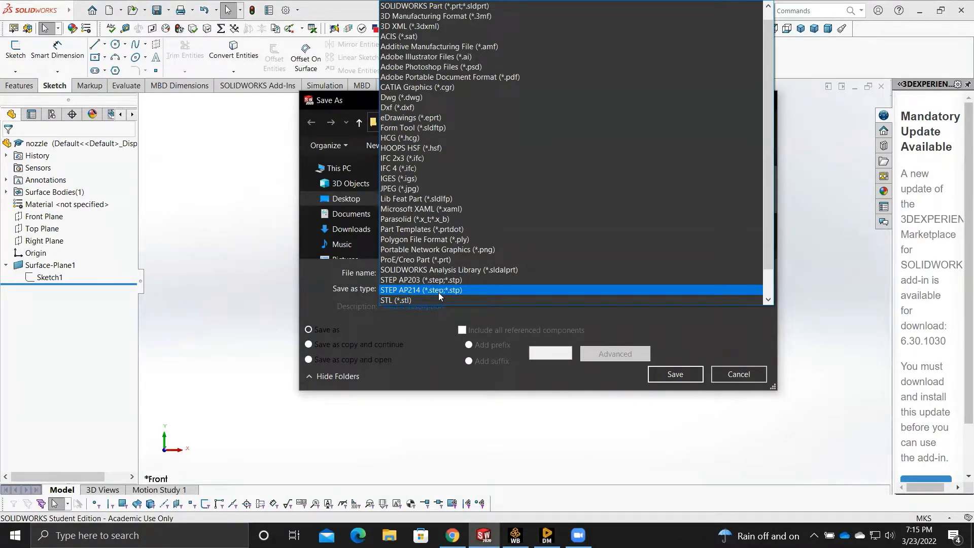
pyautogui.click(732, 376)
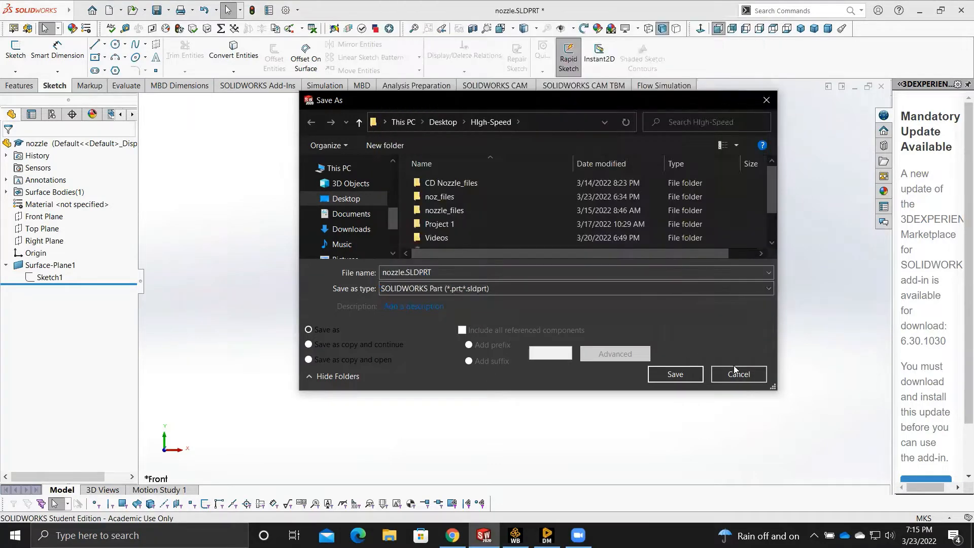
pyautogui.click(736, 374)
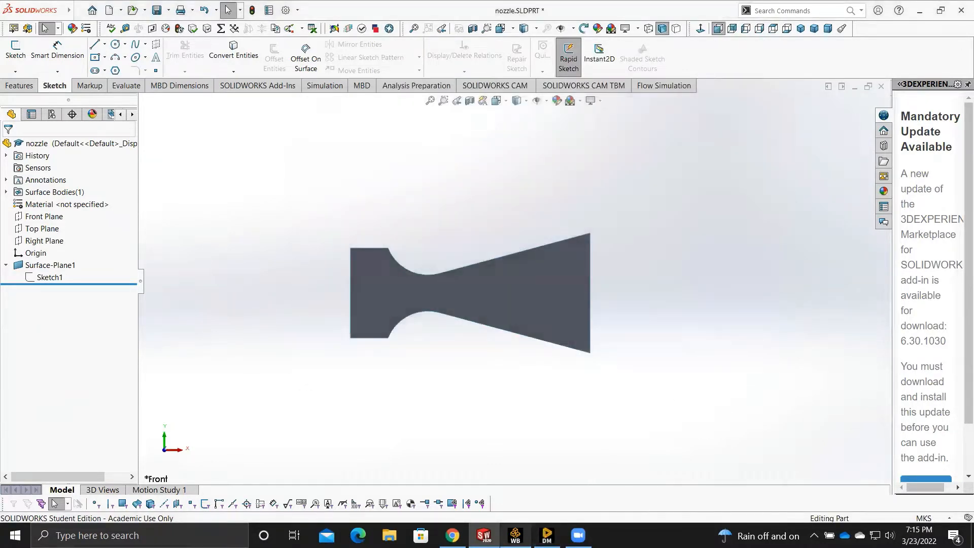
# - Switch to Workbench, open the CD Nozzle w/ Shock geometry in DesignModeler, and view it face-on in the XY plane
pyautogui.click(515, 535)
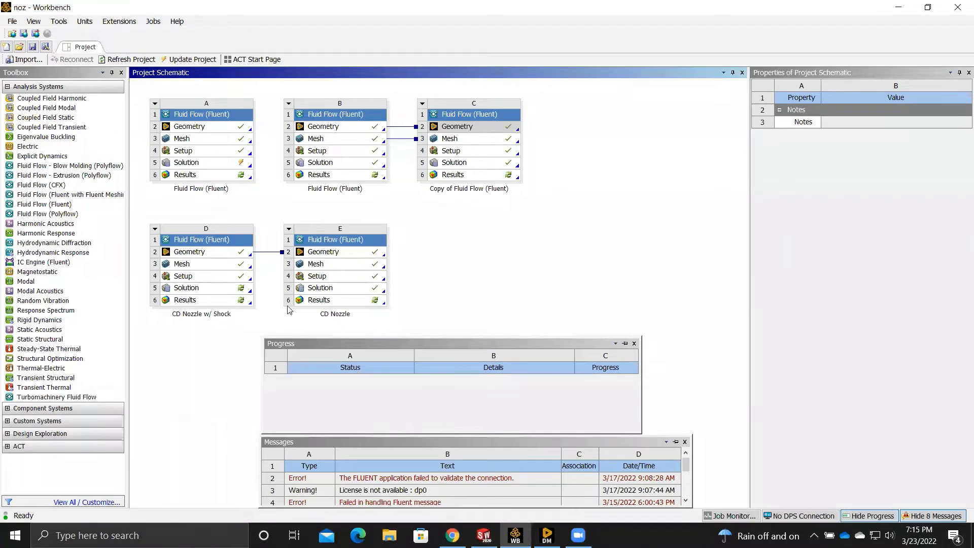
pyautogui.click(211, 255)
pyautogui.rightClick(211, 254)
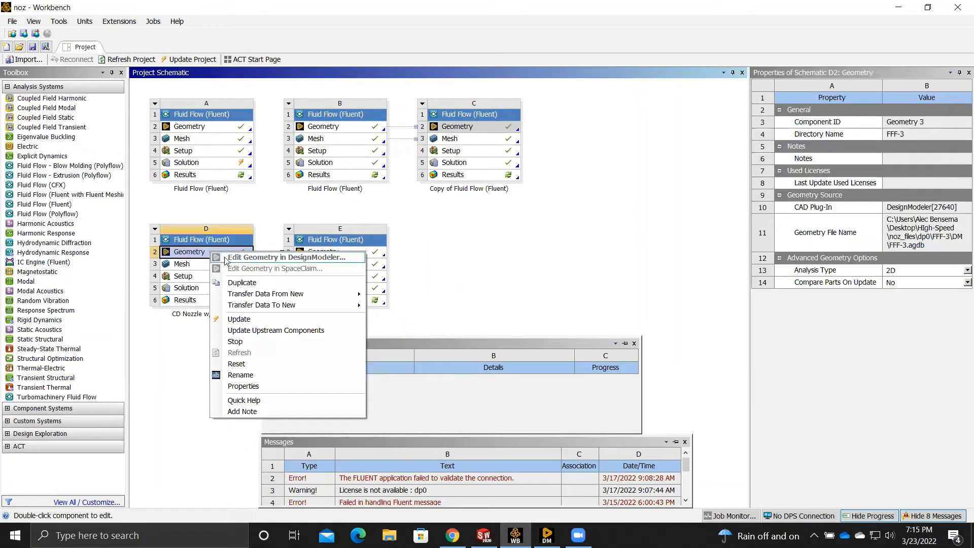
pyautogui.click(262, 257)
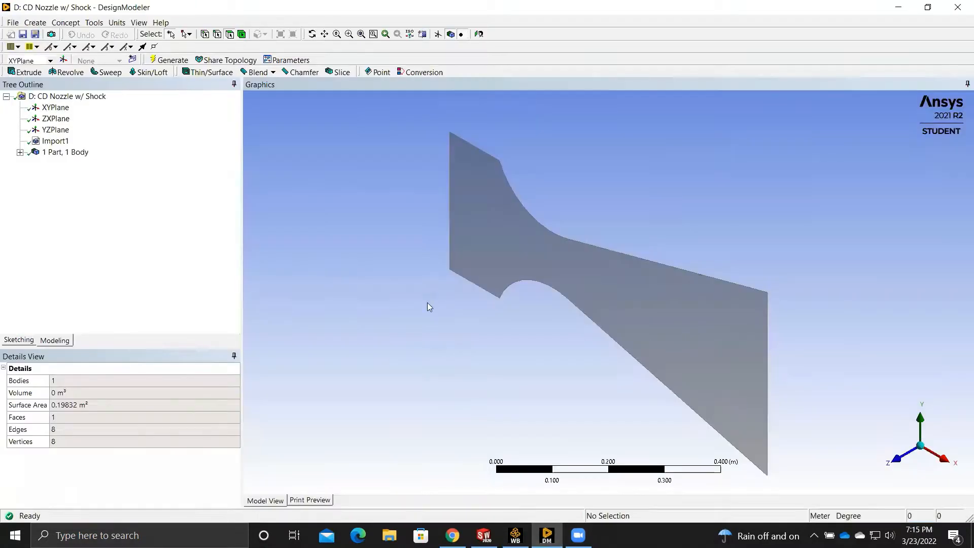
pyautogui.click(897, 463)
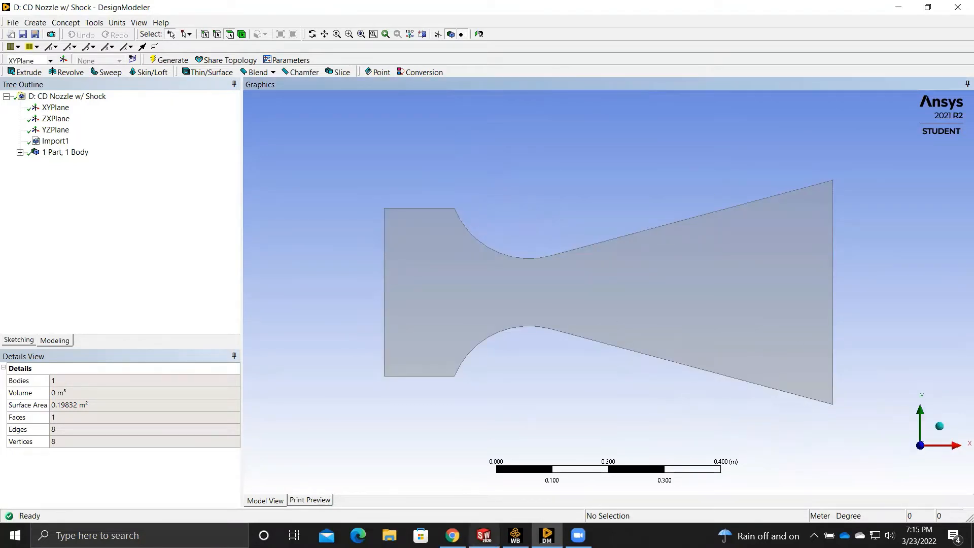
# - Return to Workbench and set the Analysis Type of the CD Nozzle w/ Shock geometry to 2D
pyautogui.click(515, 536)
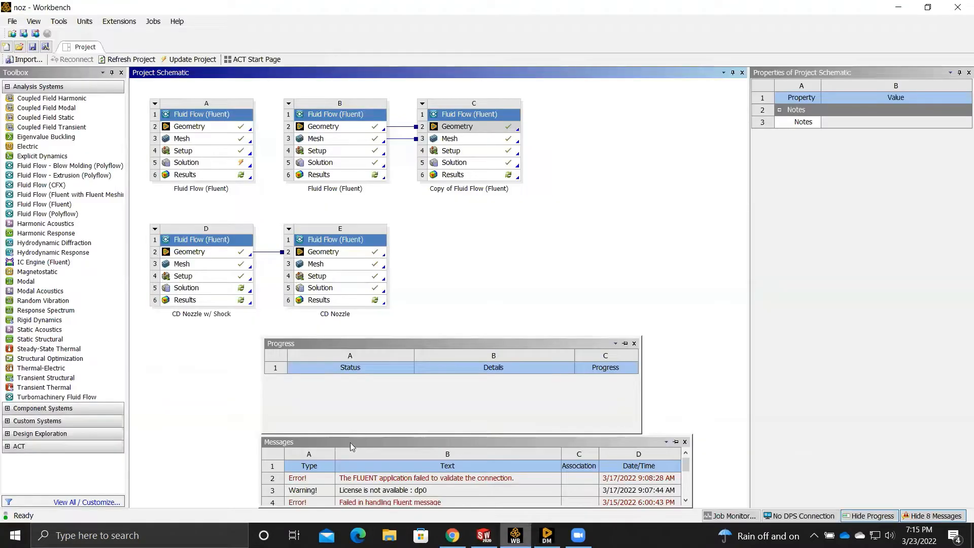
pyautogui.click(197, 265)
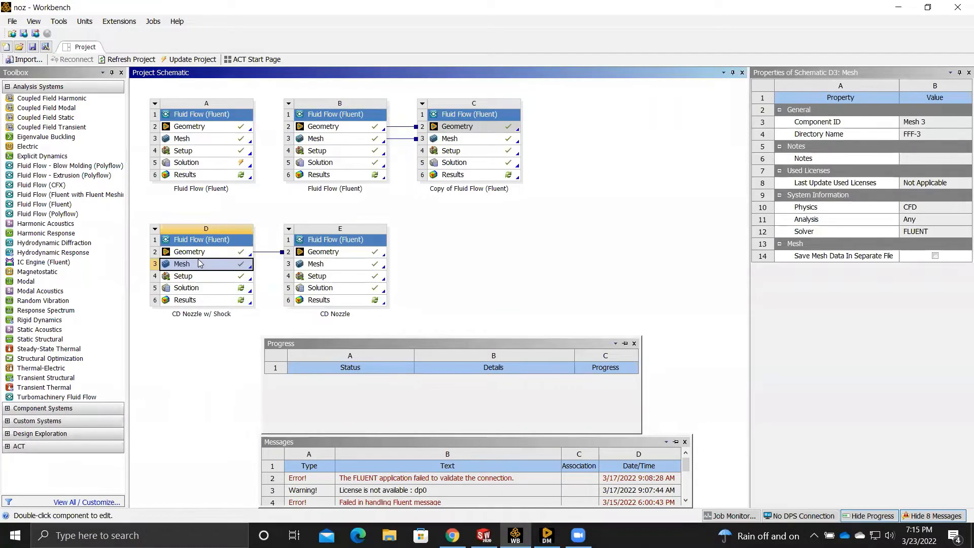
pyautogui.click(200, 252)
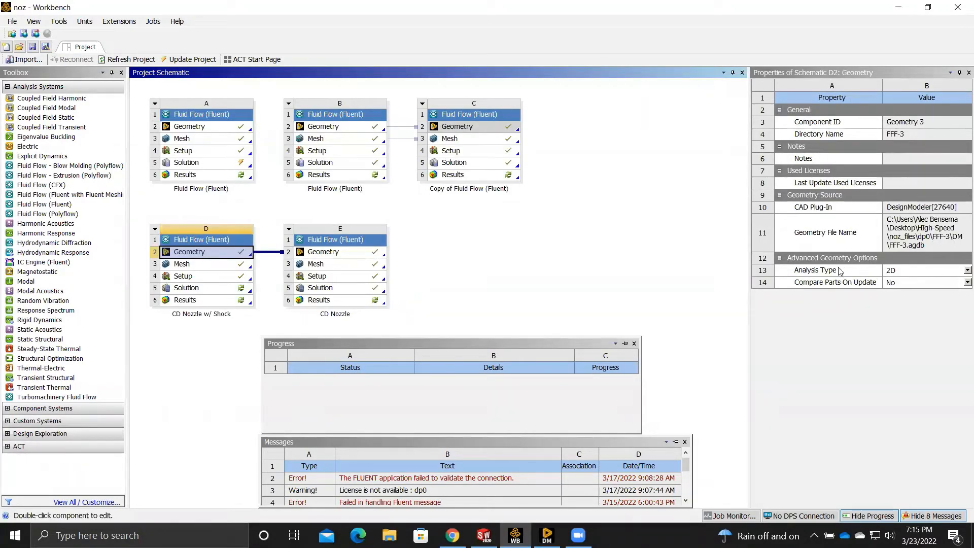
pyautogui.click(967, 270)
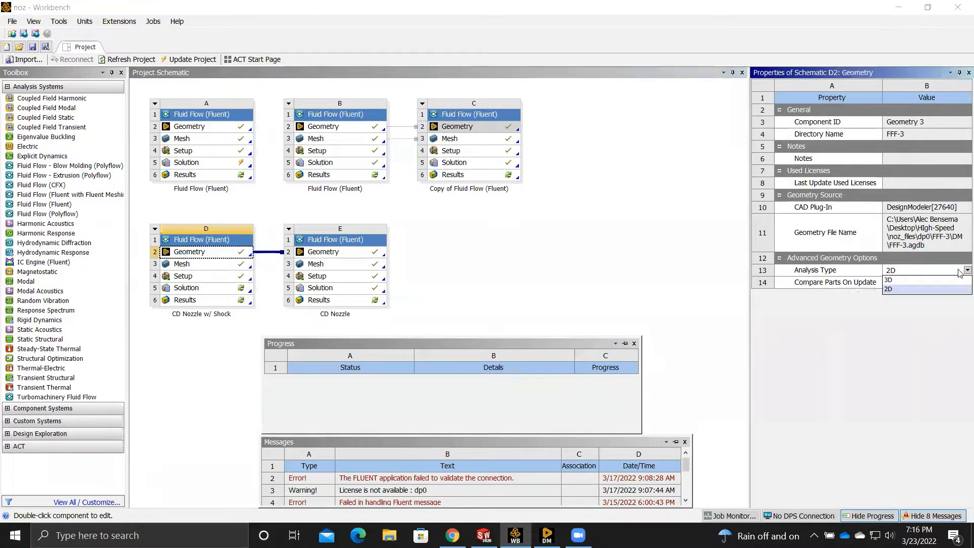
pyautogui.click(928, 289)
pyautogui.click(660, 238)
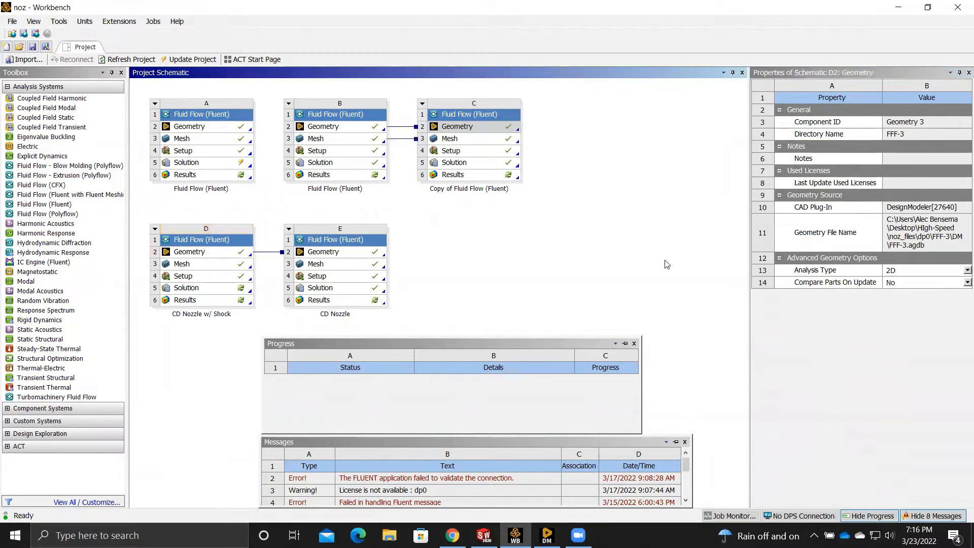
# - Open the CD Nozzle w/ Shock mesh in Meshing and examine the edges in the Inlet, Outlet and Walls named selections
pyautogui.click(212, 267)
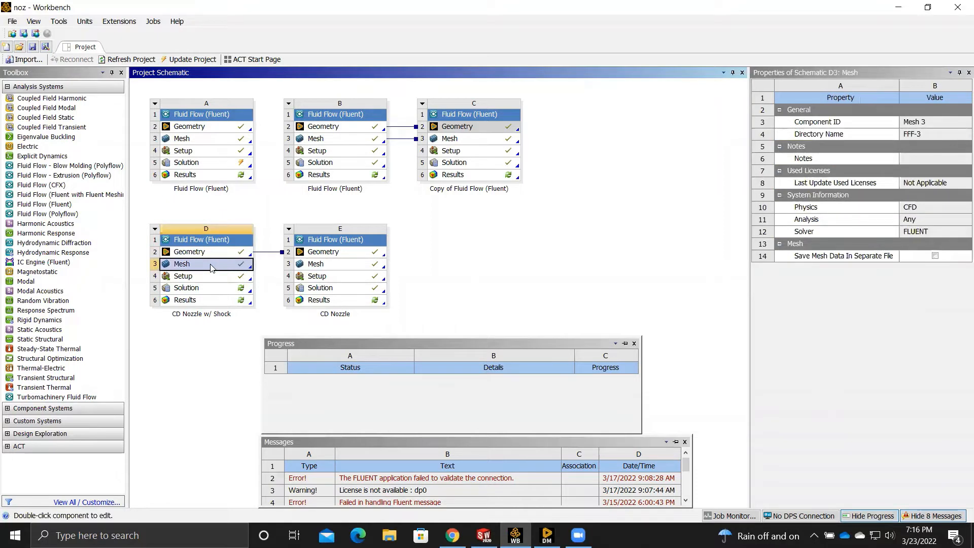
pyautogui.doubleClick(212, 266)
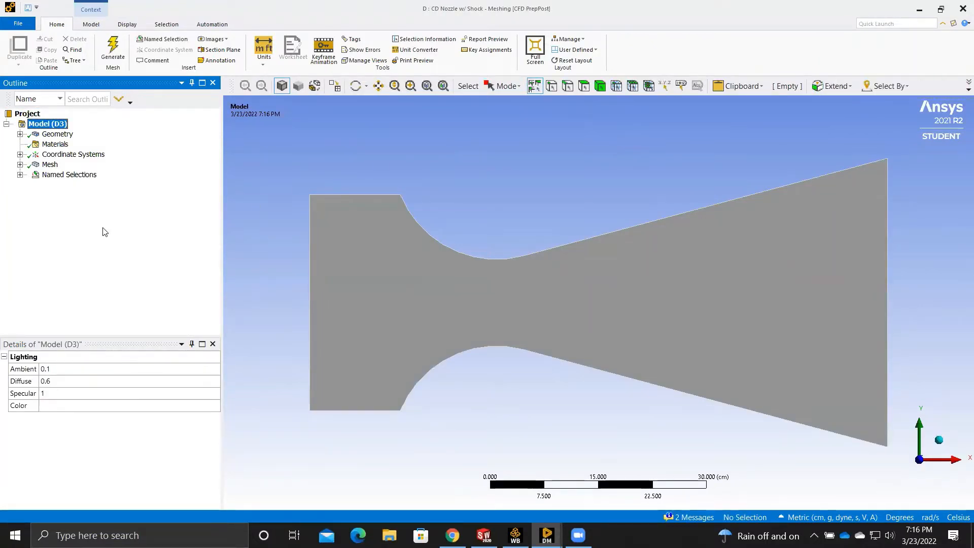
pyautogui.click(20, 175)
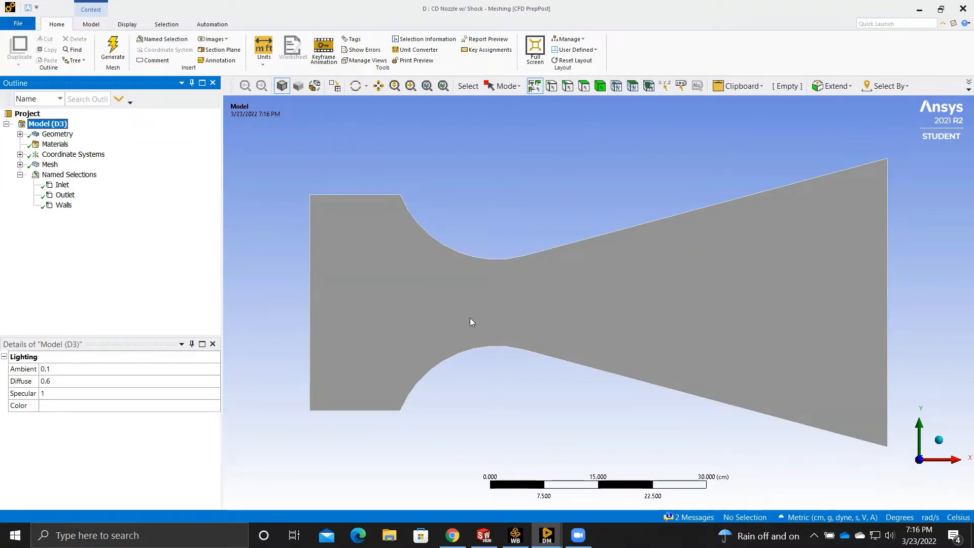
pyautogui.click(568, 87)
pyautogui.click(58, 186)
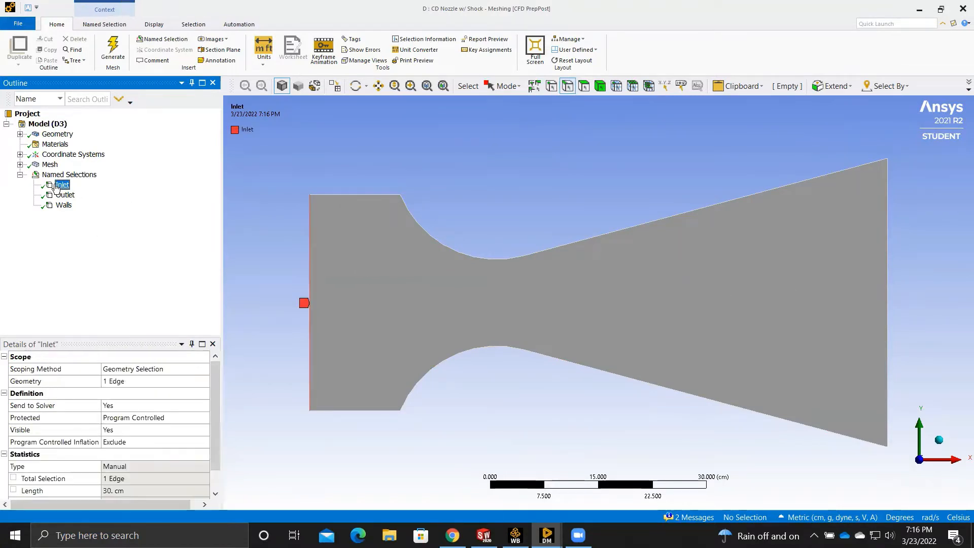
pyautogui.click(65, 196)
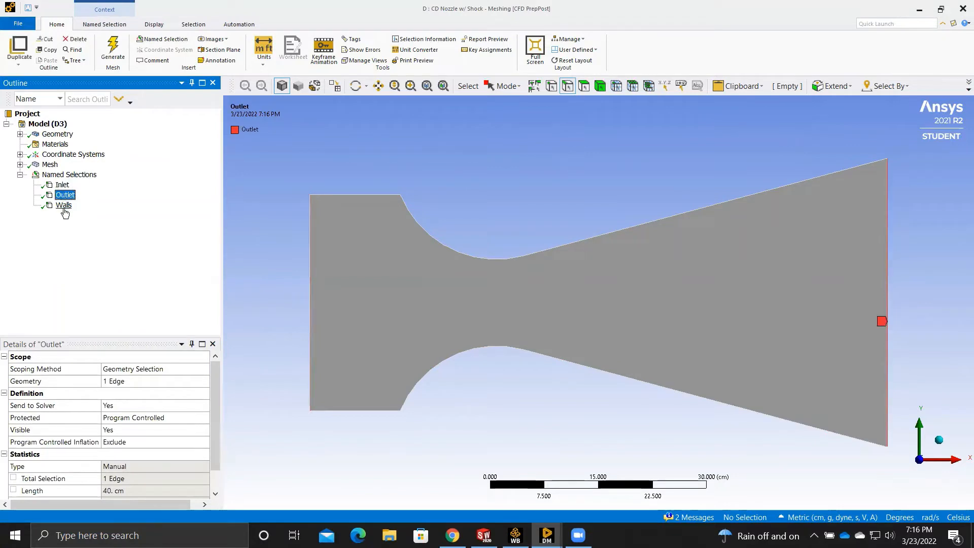
pyautogui.click(64, 205)
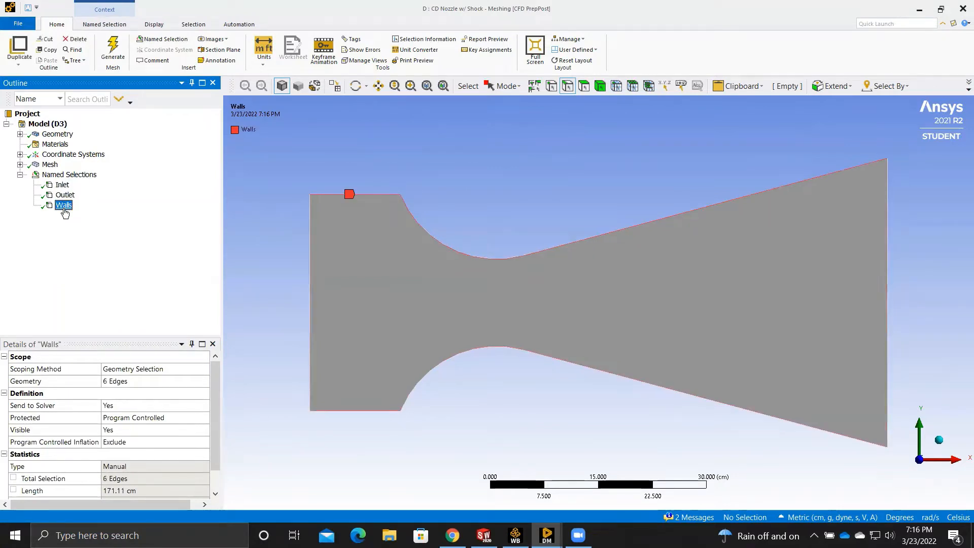
pyautogui.click(20, 174)
# - Review the available element methods for the nozzle's All Triangles Method mesh control
pyautogui.click(20, 164)
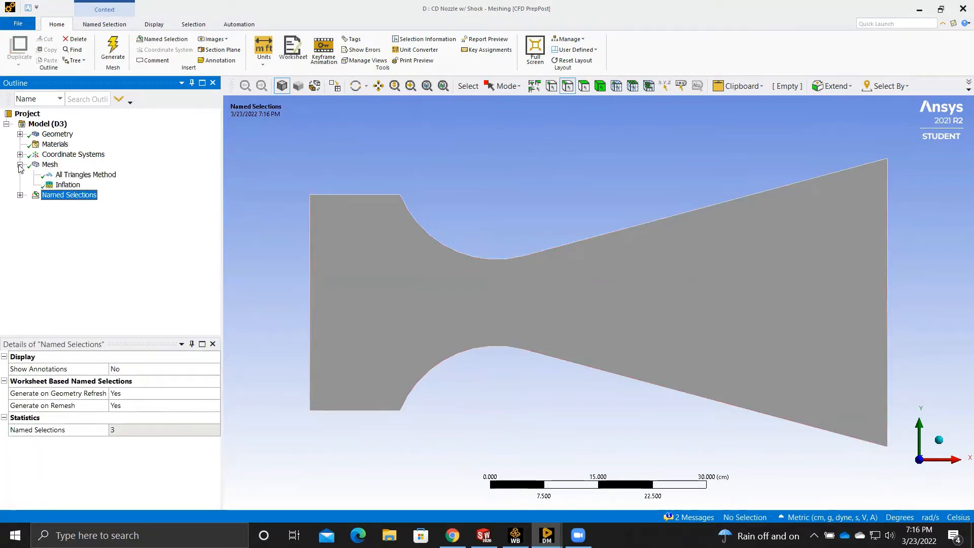
pyautogui.click(72, 176)
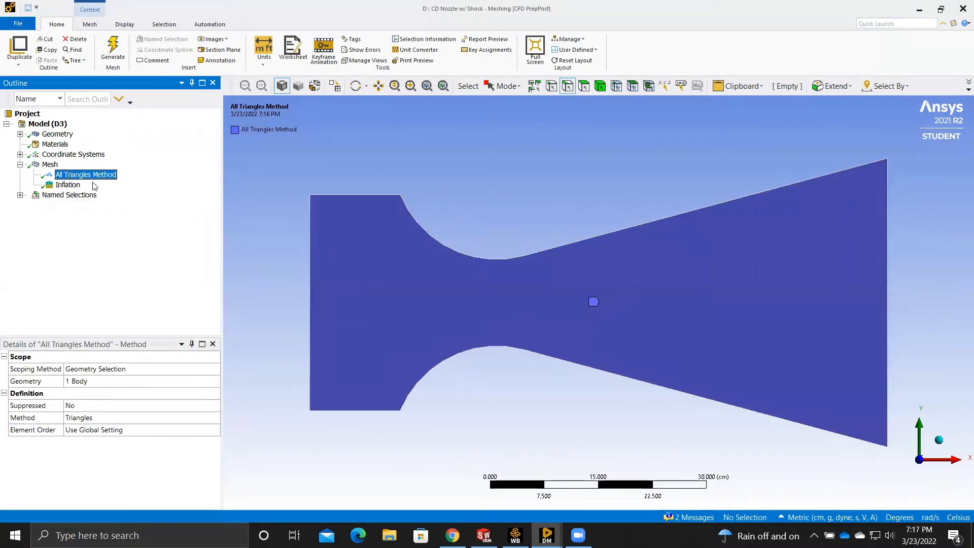
pyautogui.click(102, 423)
pyautogui.click(216, 421)
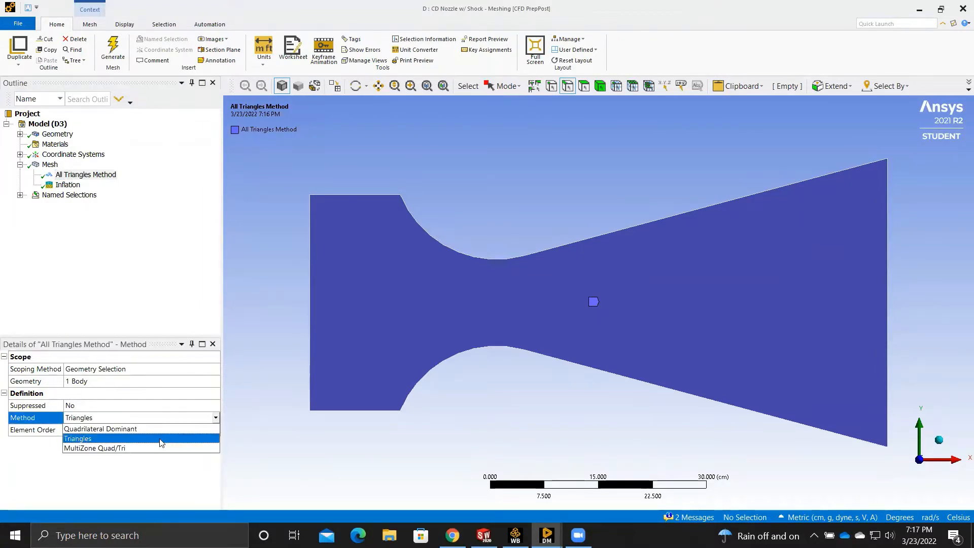
pyautogui.click(107, 233)
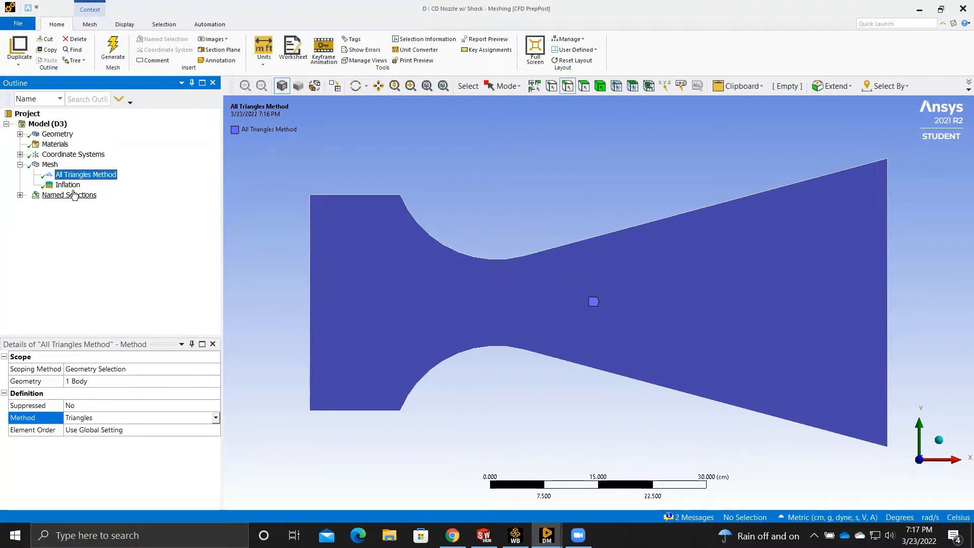
# - Examine the global mesh settings and the element pattern around the nozzle throat
pyautogui.click(50, 164)
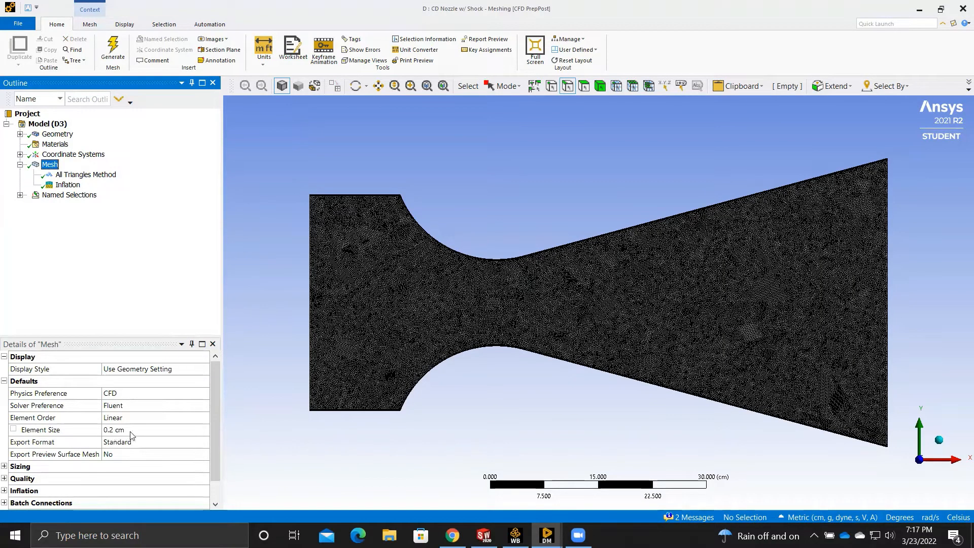
pyautogui.scroll(-1, 131, 434)
pyautogui.scroll(1, 141, 429)
pyautogui.scroll(2, 530, 311)
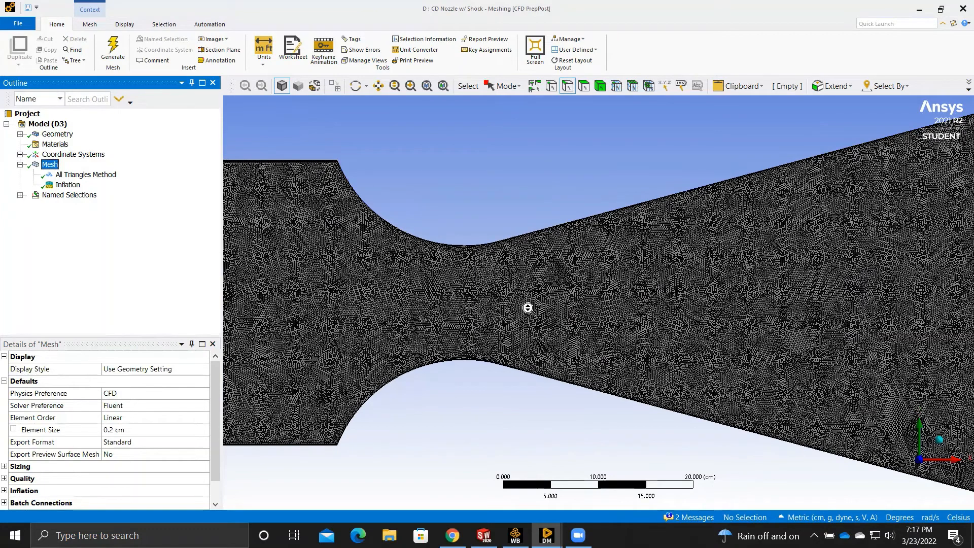
pyautogui.scroll(2, 529, 308)
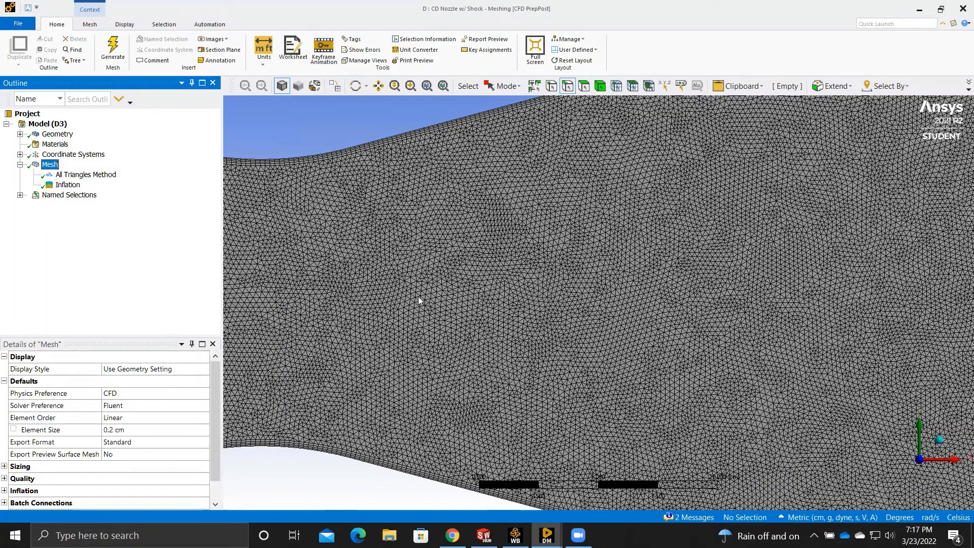
pyautogui.press('F7')
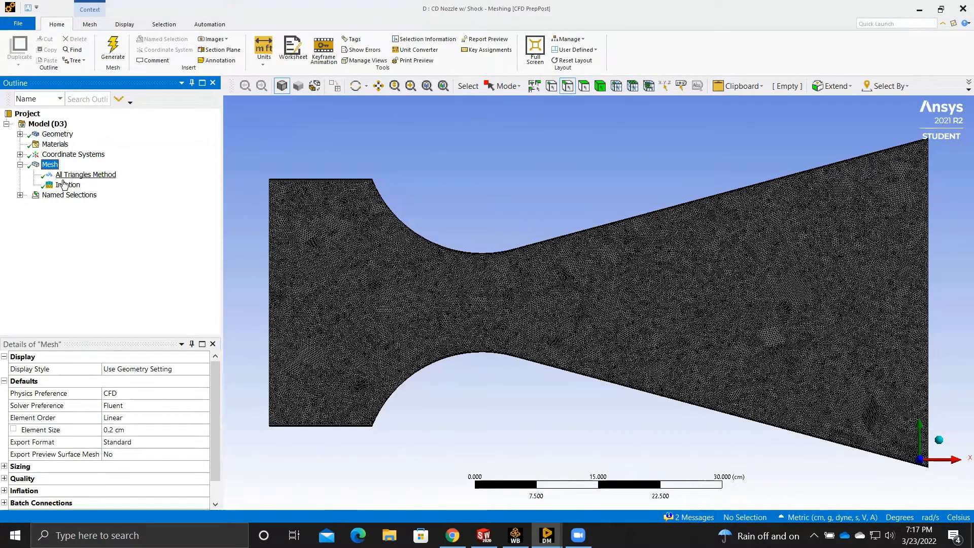
# - Review the nozzle mesh's Inflation settings and examine the layered elements along the upper wall near the throat
pyautogui.click(64, 184)
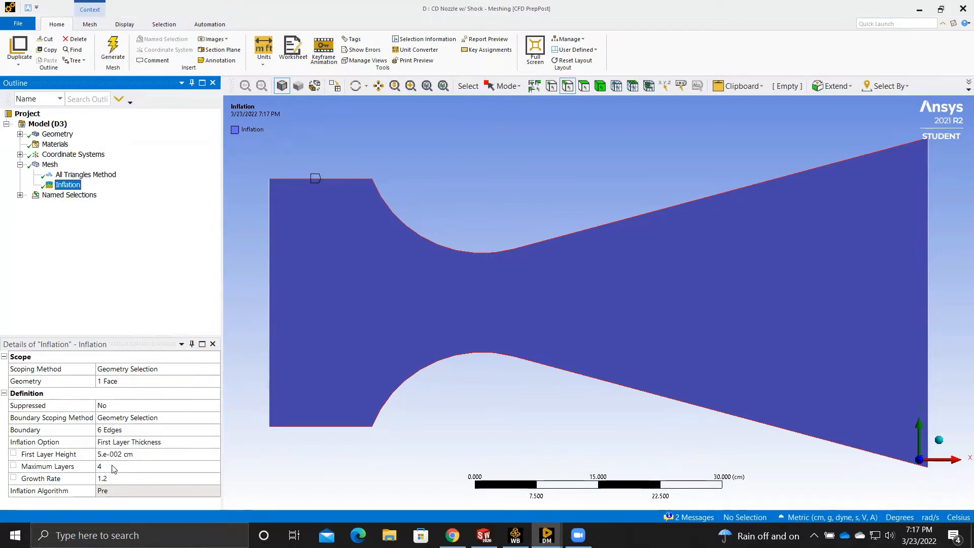
pyautogui.click(50, 164)
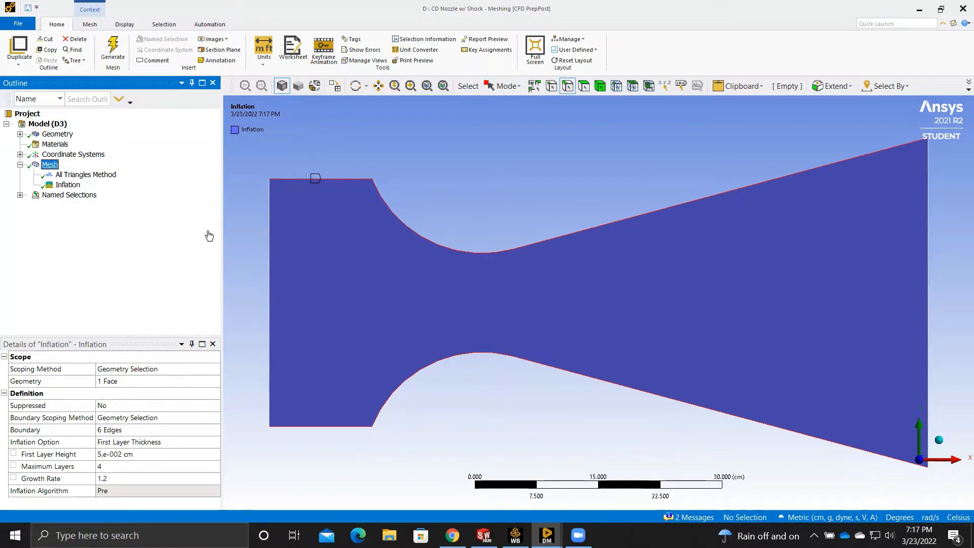
pyautogui.scroll(2, 496, 206)
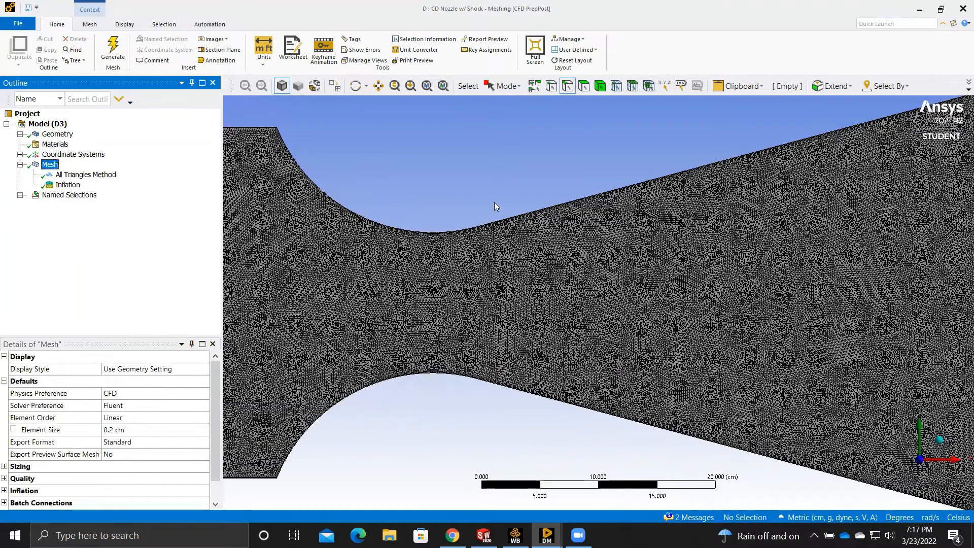
pyautogui.scroll(2, 453, 161)
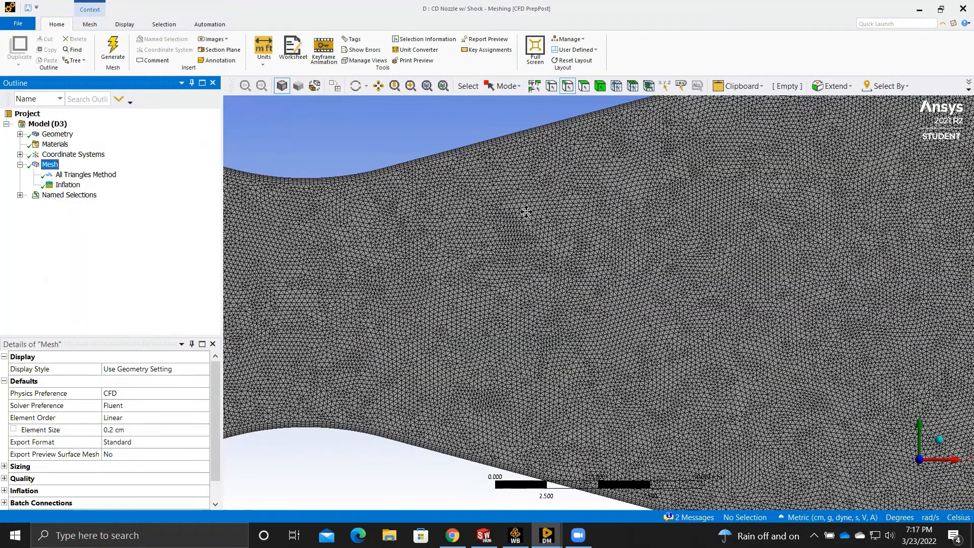
pyautogui.scroll(2, 483, 167)
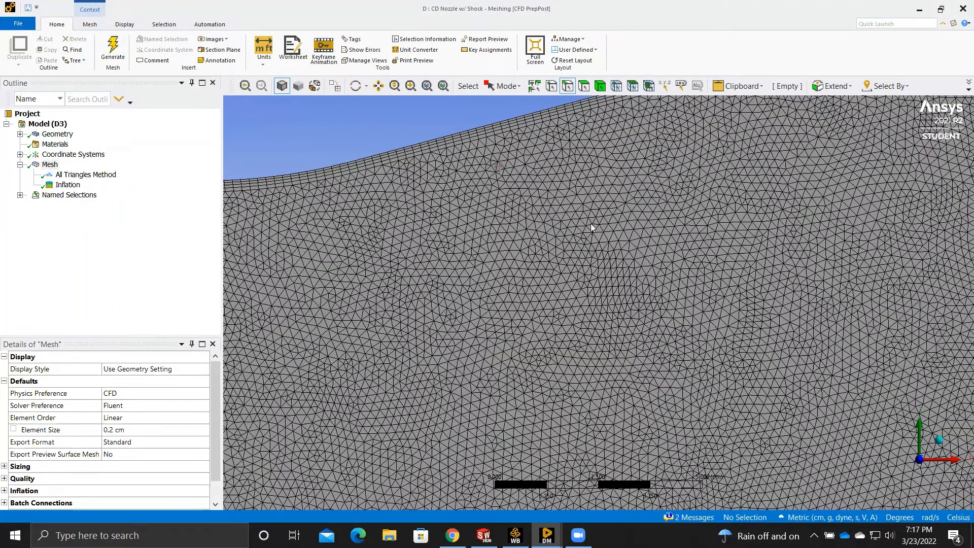
pyautogui.scroll(2, 499, 191)
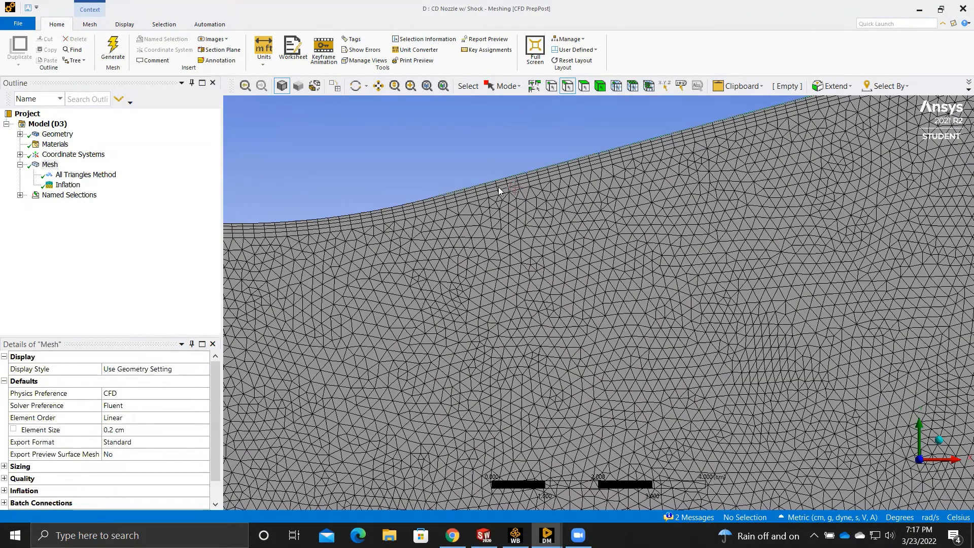
pyautogui.scroll(-2, 438, 202)
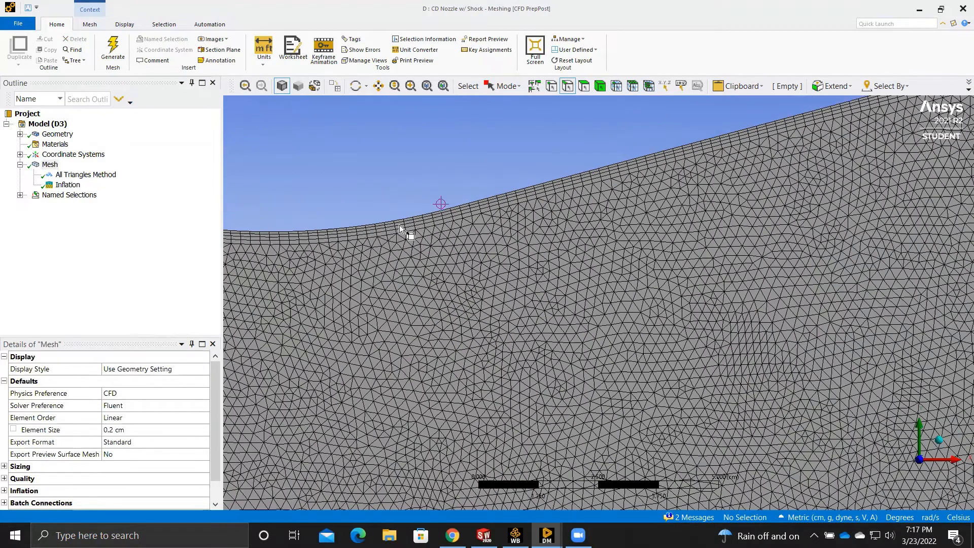
pyautogui.scroll(-1, 505, 244)
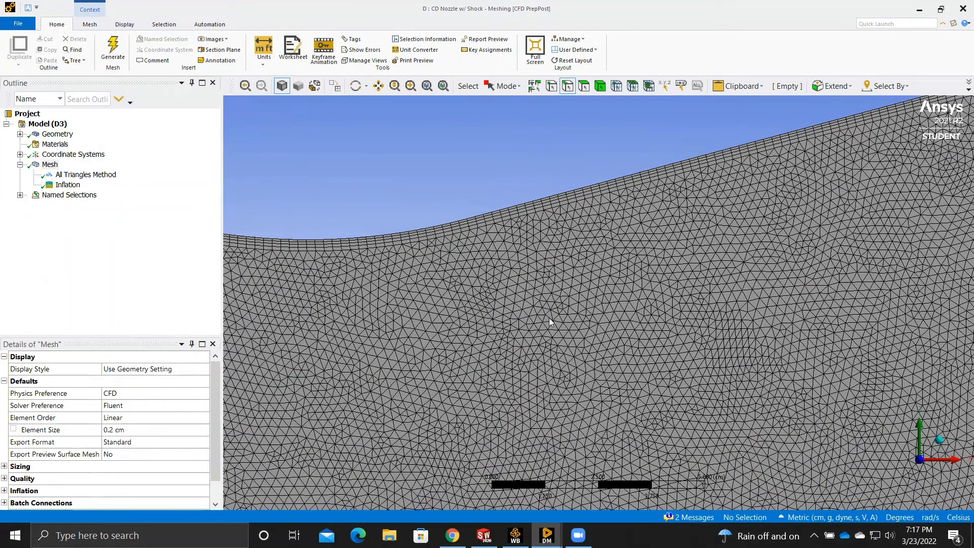
pyautogui.scroll(-6, 578, 333)
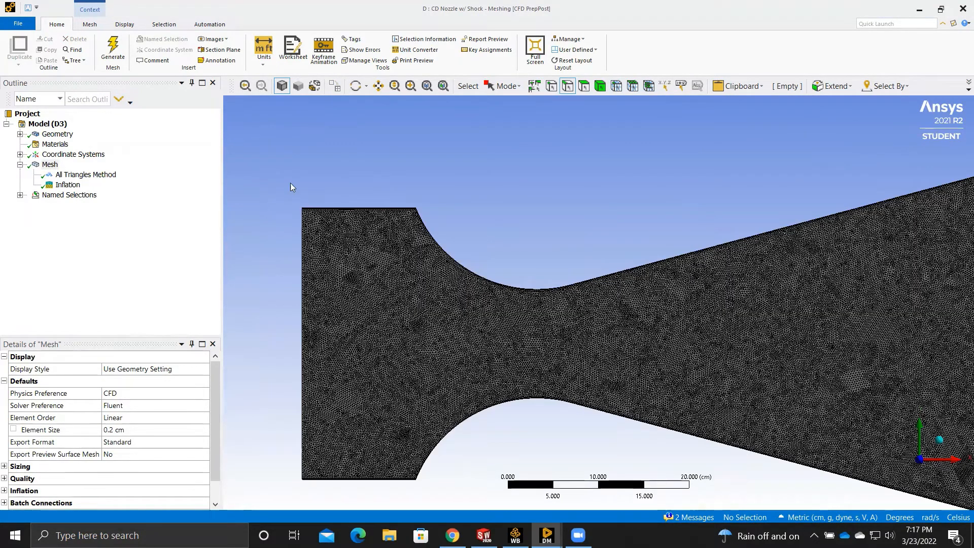
pyautogui.scroll(-1, 315, 218)
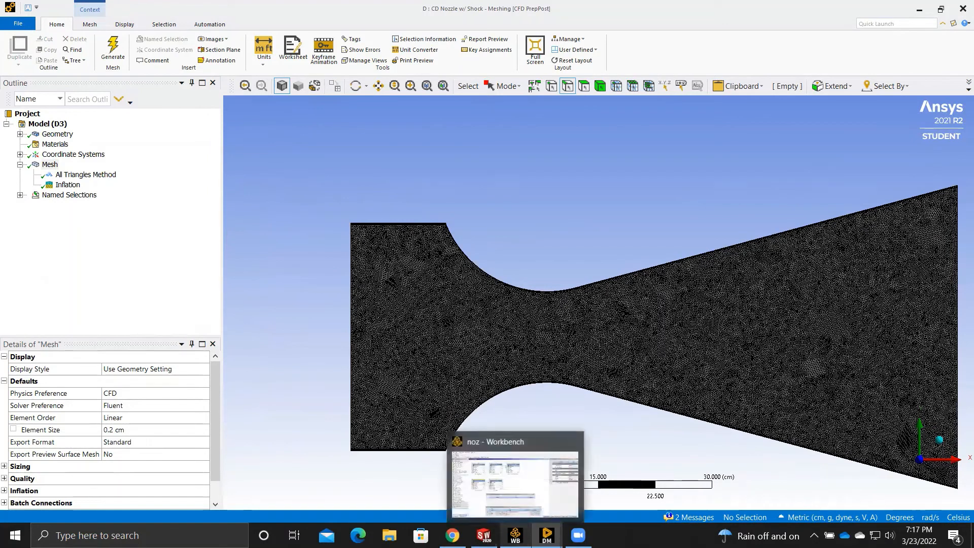
# - Return to Workbench and open the Setup of the CD Nozzle w/ Shock system in Fluent
pyautogui.click(515, 536)
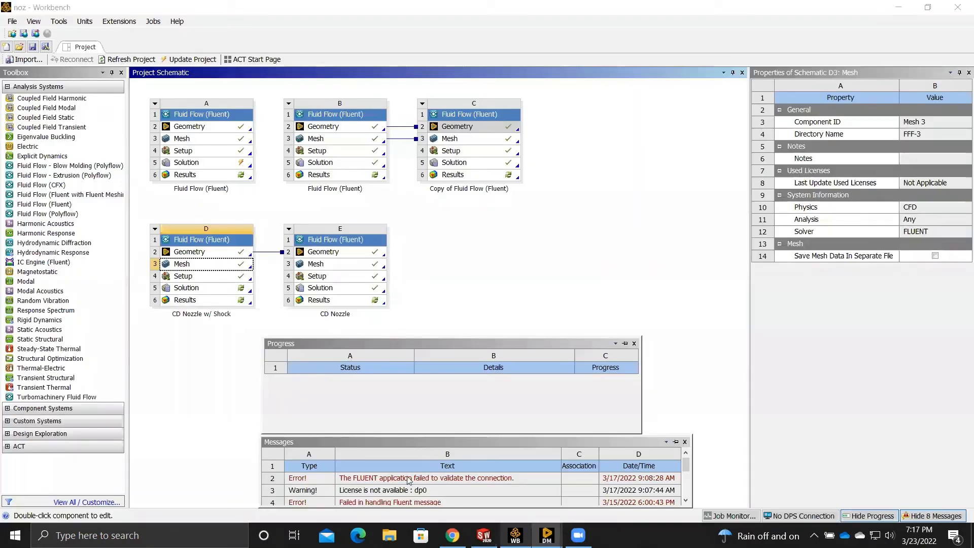
pyautogui.click(215, 278)
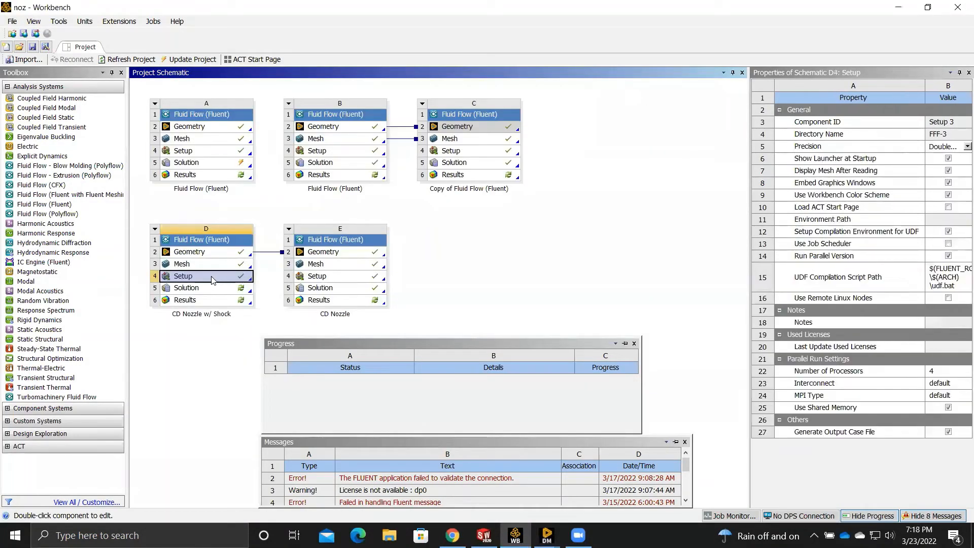
pyautogui.doubleClick(213, 279)
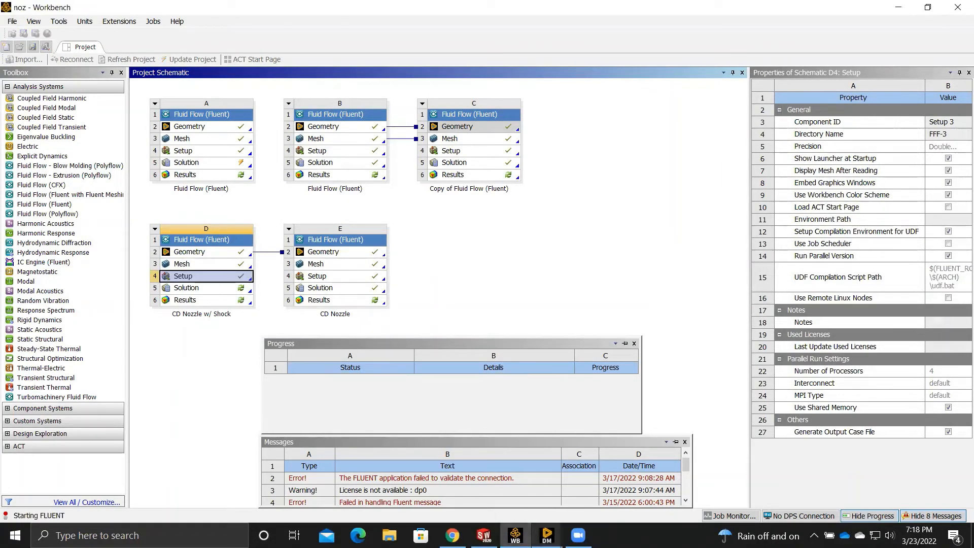
# - Close the nozzle's geometry and Meshing windows, and dismiss Fluent's Key Behavioral Changes notice
pyautogui.moveTo(547, 535)
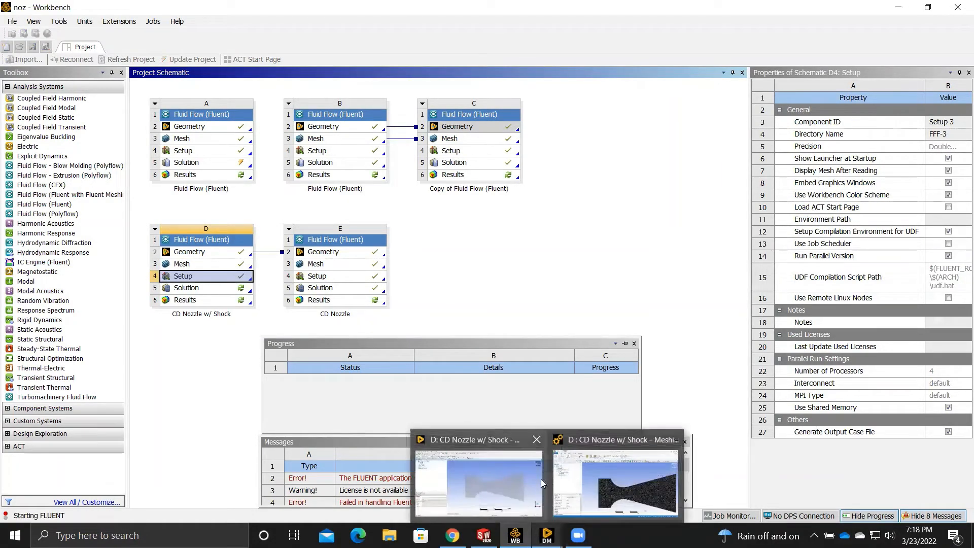
pyautogui.click(536, 441)
pyautogui.click(443, 349)
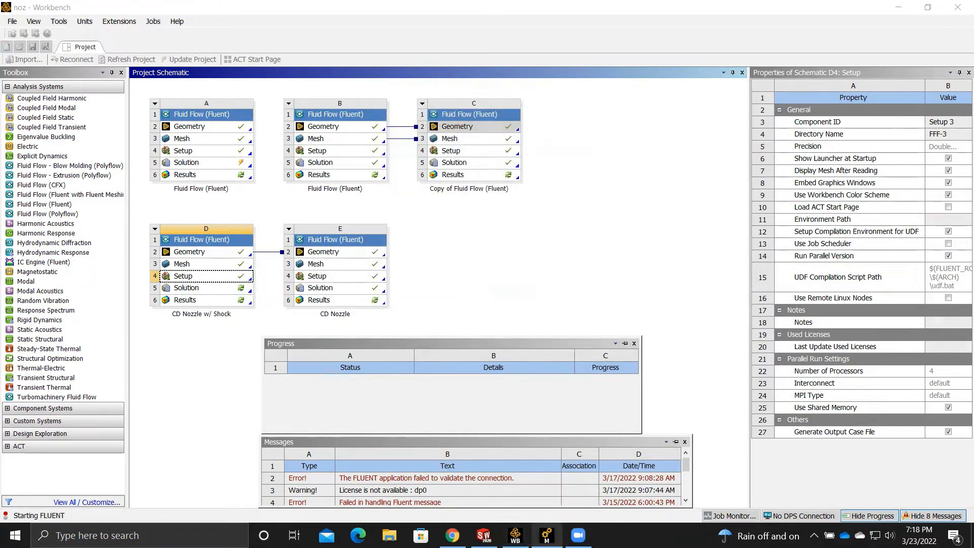
pyautogui.click(556, 523)
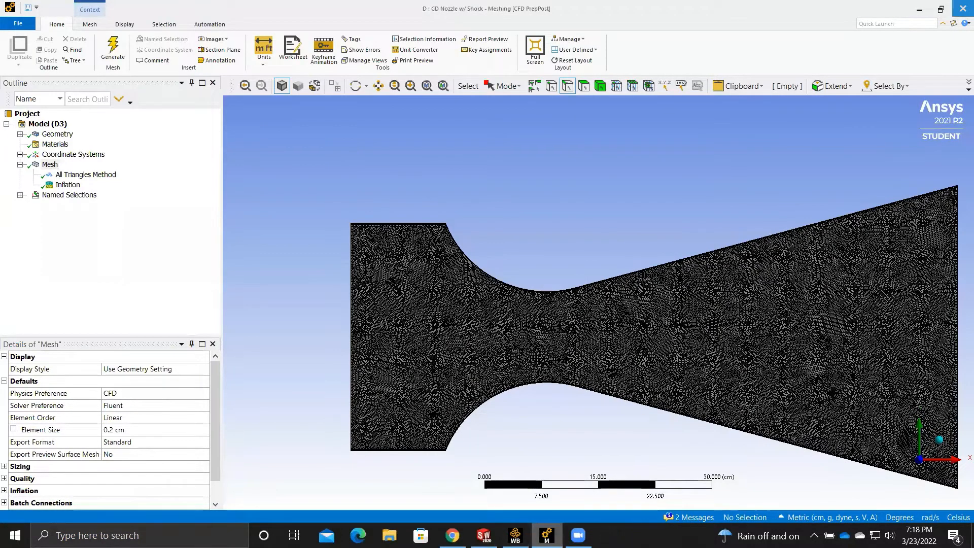
pyautogui.moveTo(547, 532)
pyautogui.click(605, 442)
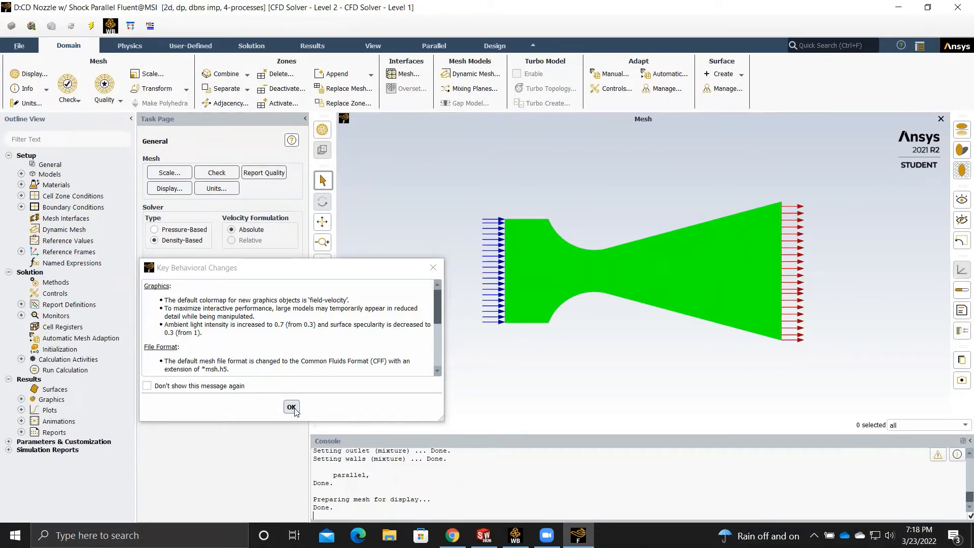
pyautogui.click(292, 407)
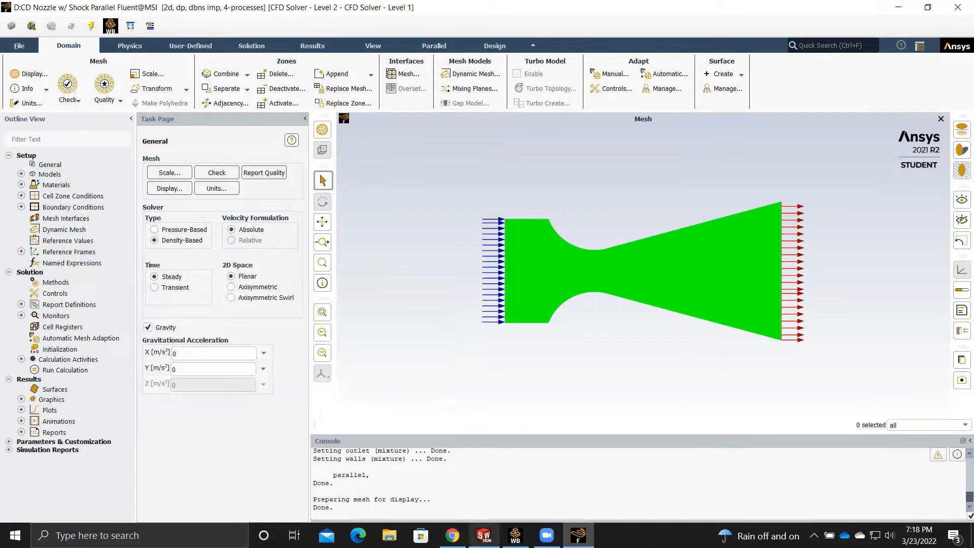
# - Switch to Workbench and set the Number of Processors for the CD Nozzle w/ Shock Setup to 2
pyautogui.click(515, 536)
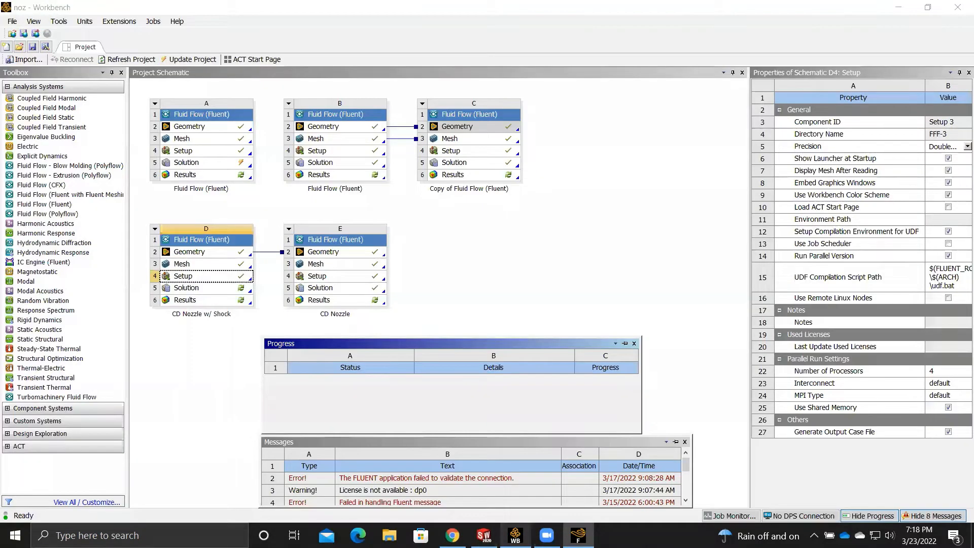
pyautogui.click(940, 372)
pyautogui.write('3')
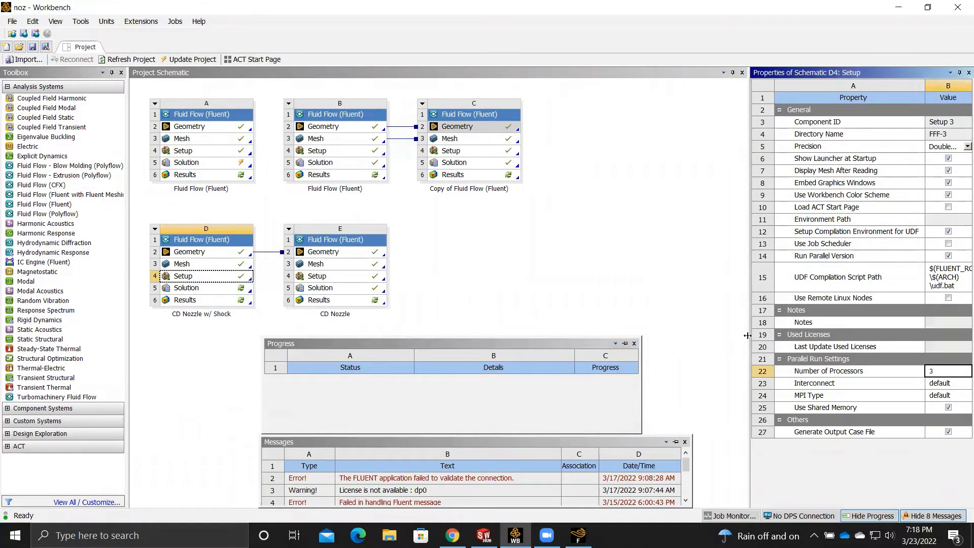
pyautogui.write('2')
pyautogui.press('Return')
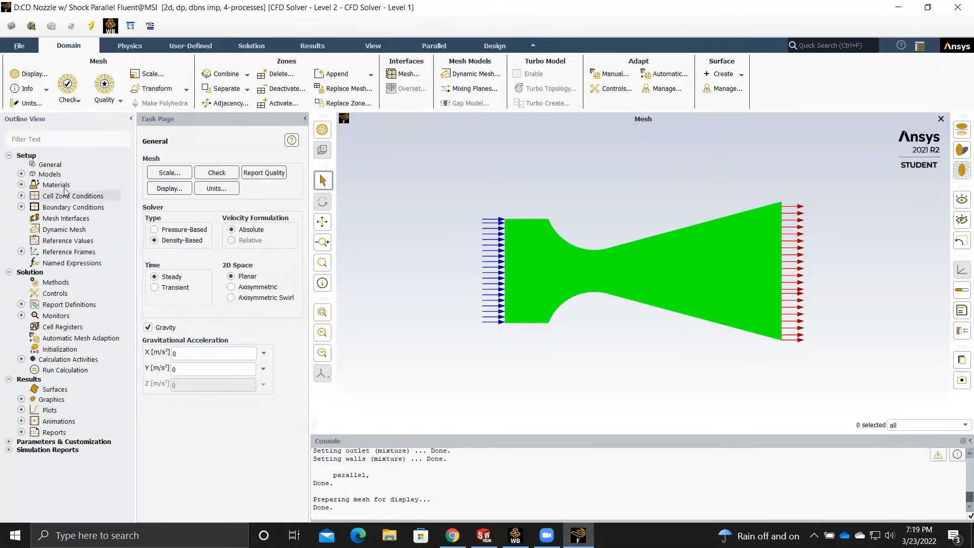
# - Return to Fluent and accept the Energy model with the Energy Equation enabled
pyautogui.click(670, 74)
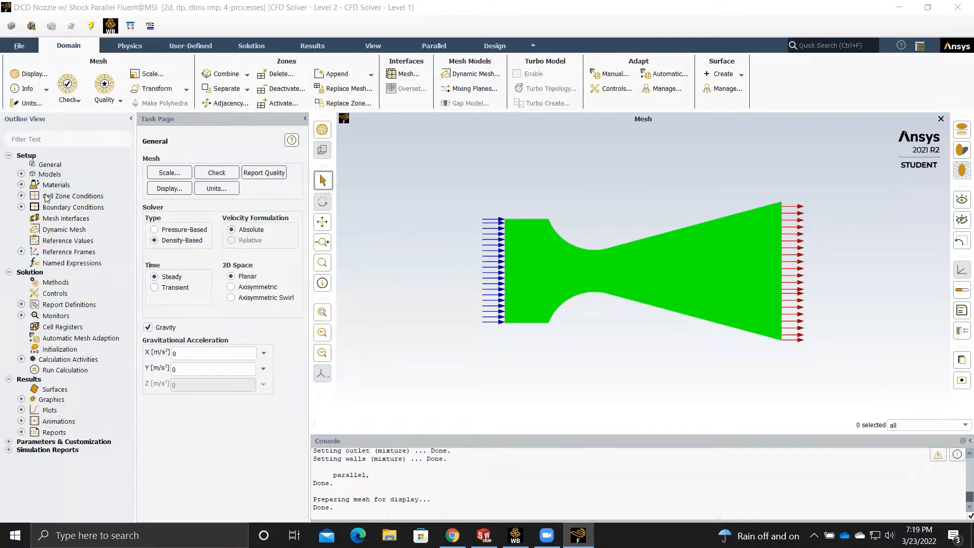
pyautogui.click(21, 174)
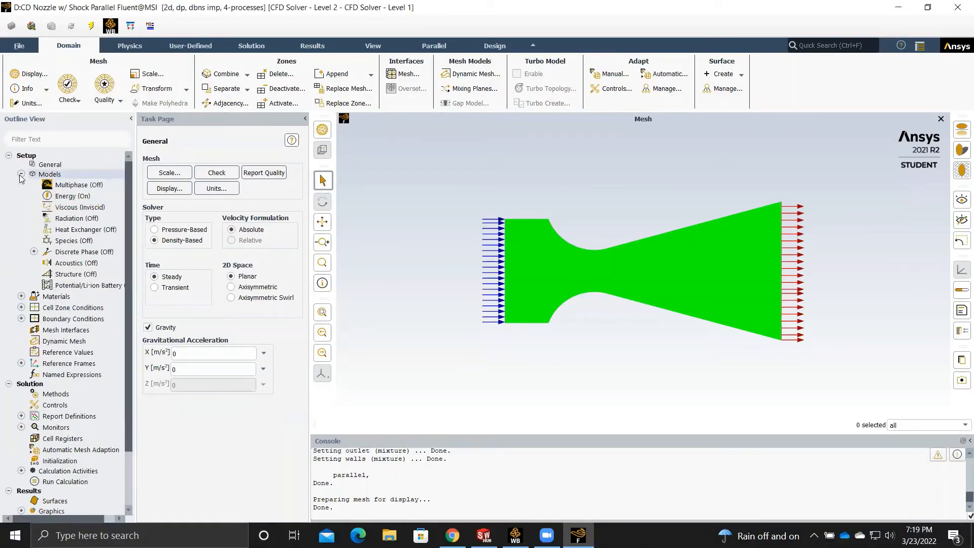
pyautogui.doubleClick(69, 197)
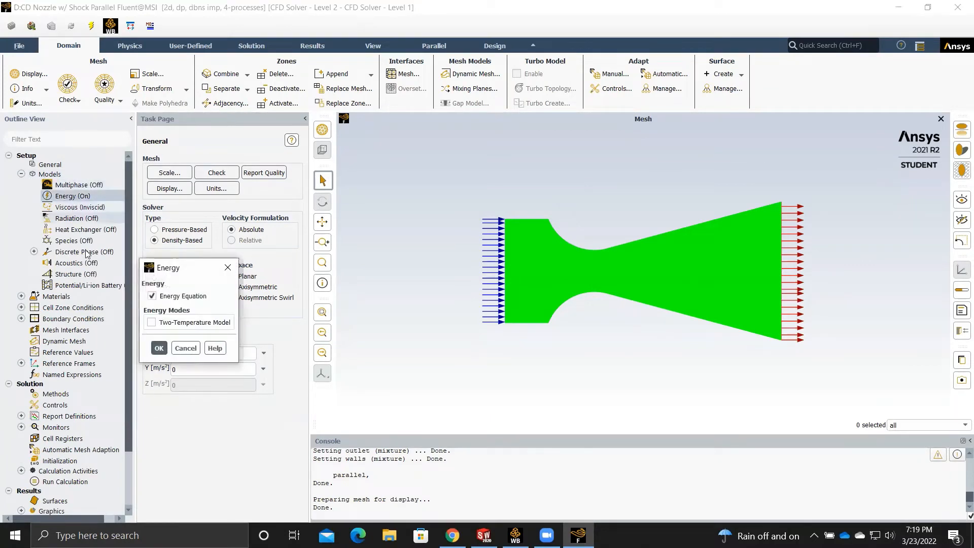
pyautogui.click(159, 348)
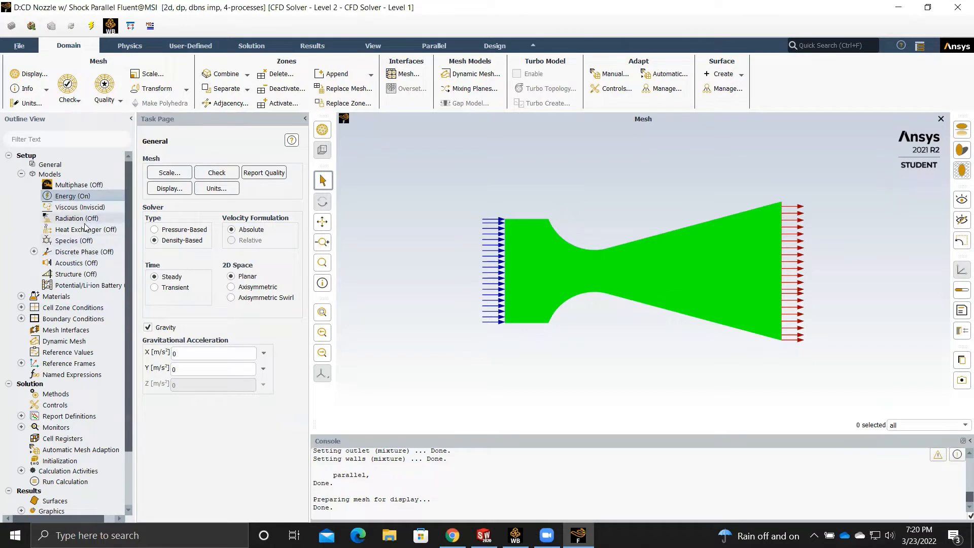
# - Accept Inviscid as the viscous model for the nozzle flow
pyautogui.click(89, 208)
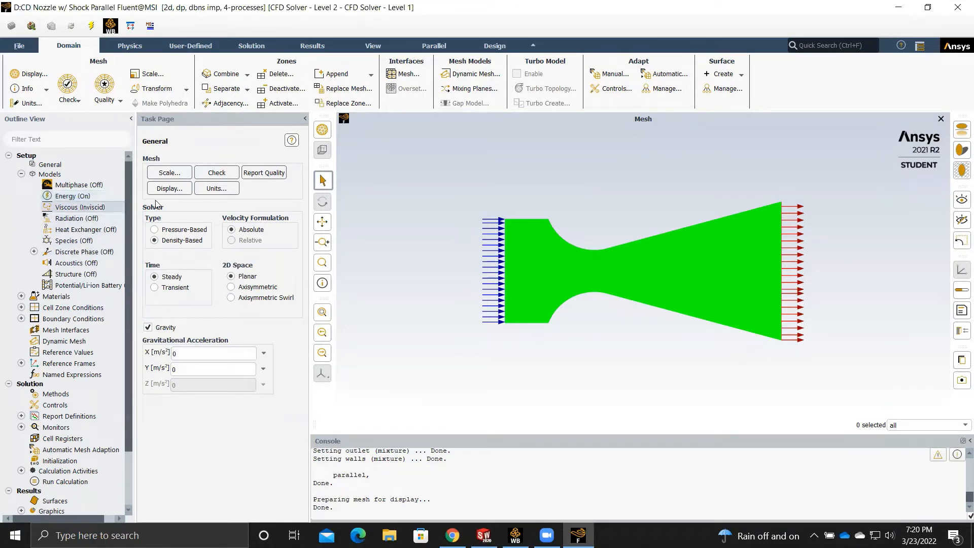
pyautogui.doubleClick(85, 208)
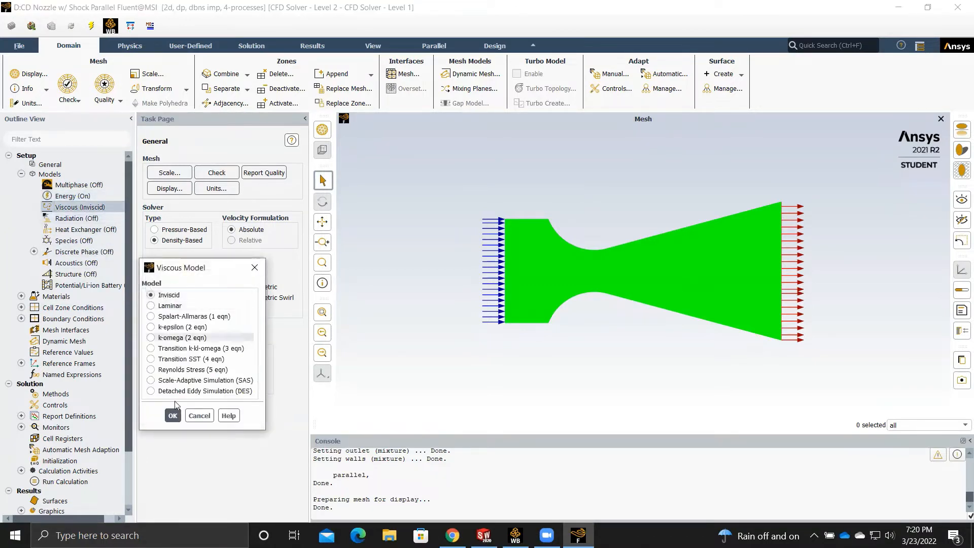
pyautogui.click(173, 416)
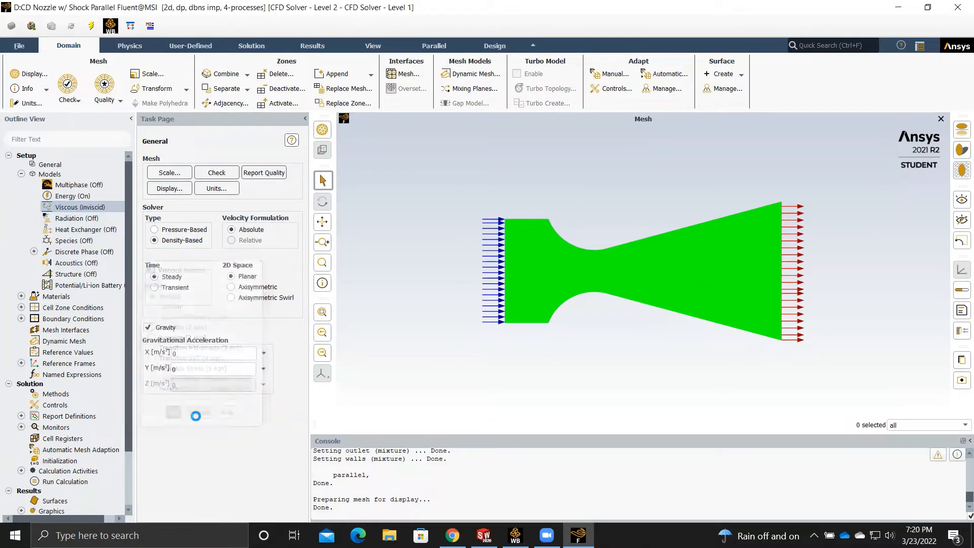
pyautogui.click(21, 174)
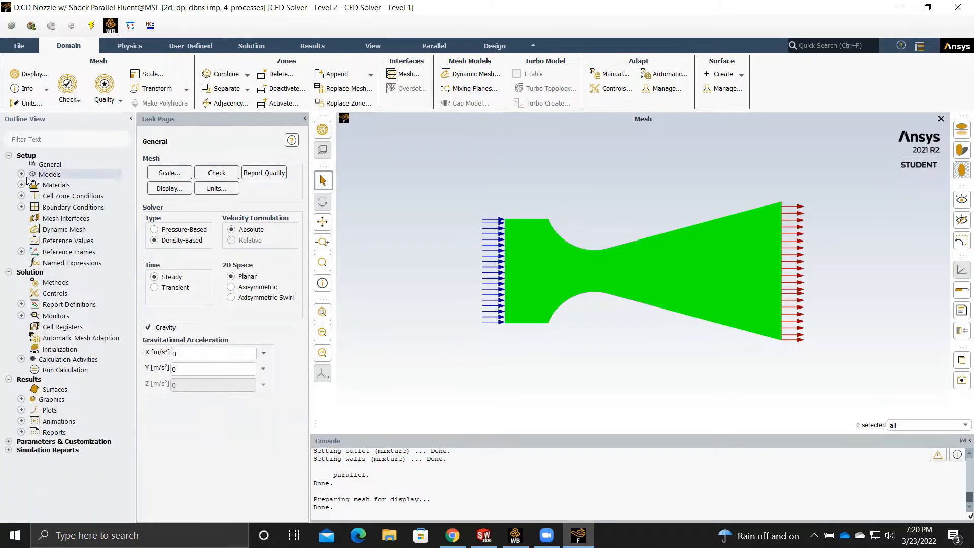
# - Set the density of the fluid material air to ideal-gas and apply the material definition
pyautogui.click(21, 185)
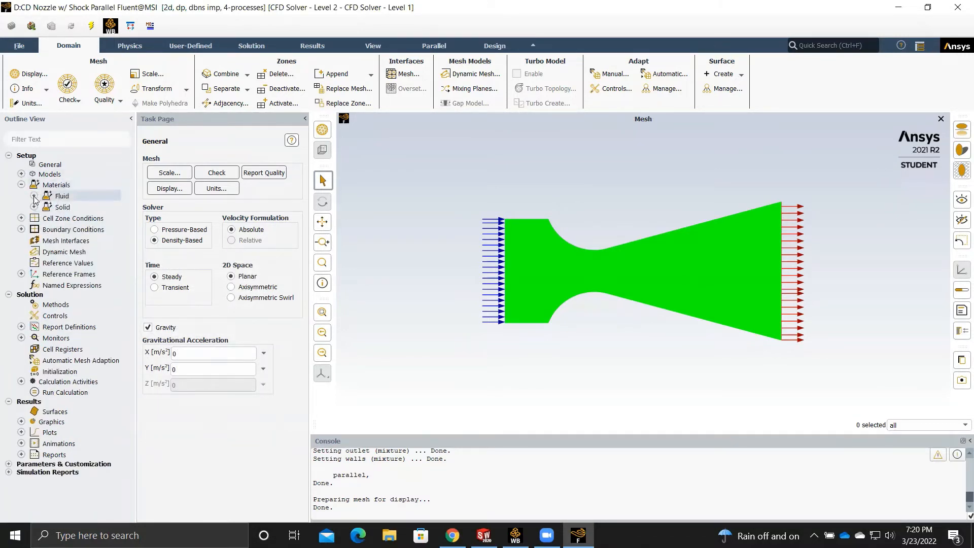
pyautogui.click(34, 196)
pyautogui.doubleClick(61, 208)
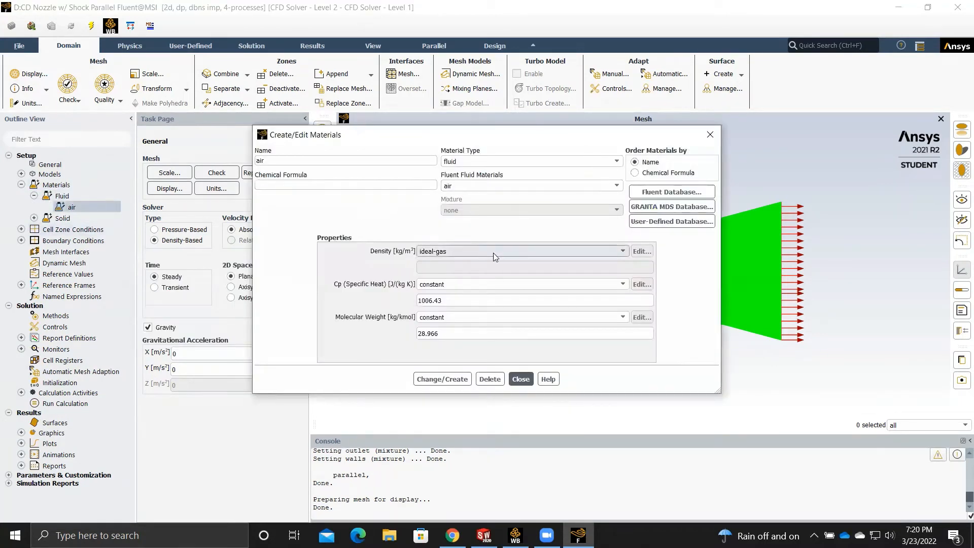
pyautogui.click(577, 255)
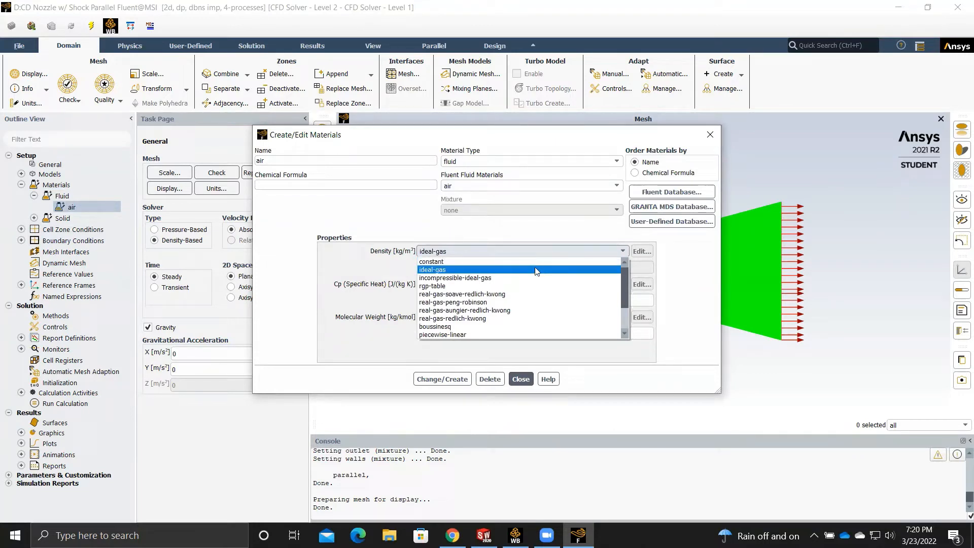
pyautogui.click(583, 270)
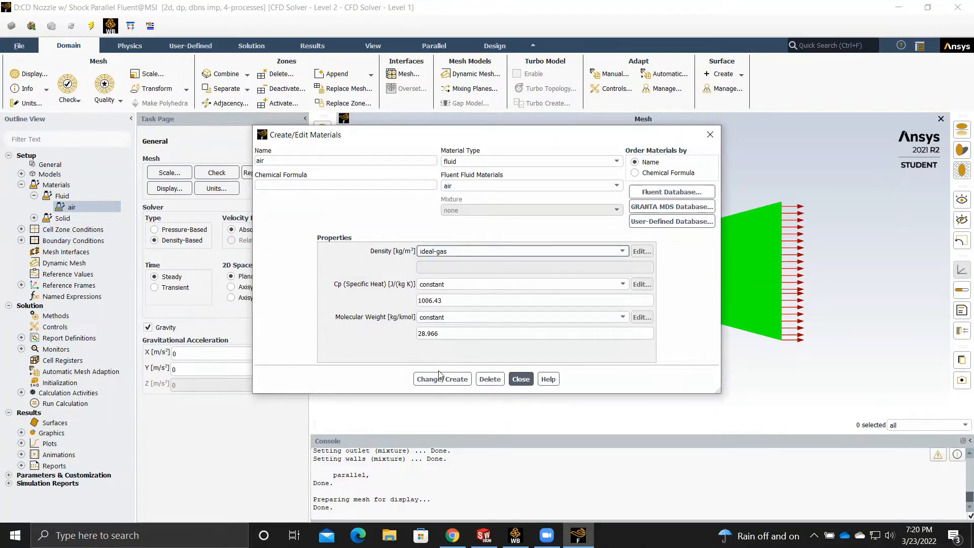
pyautogui.click(436, 379)
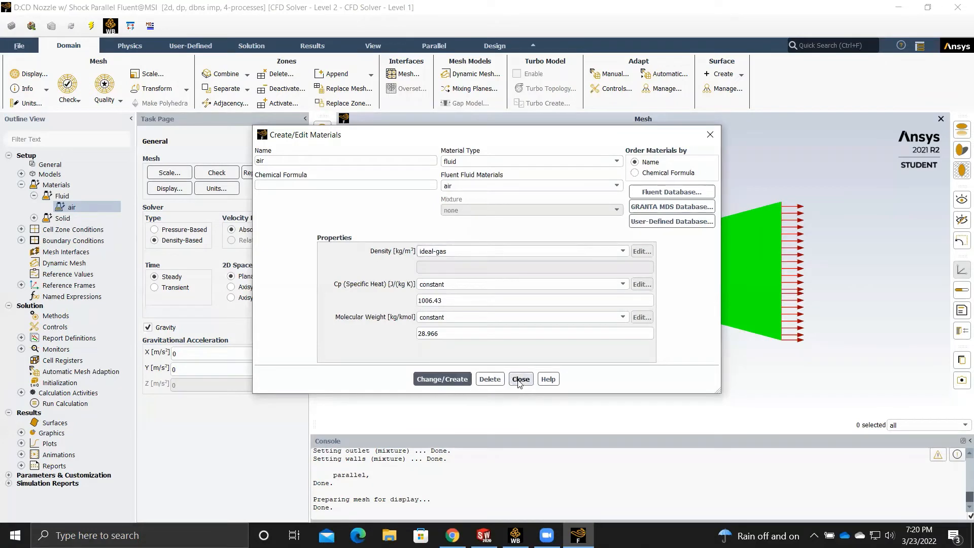
pyautogui.click(521, 379)
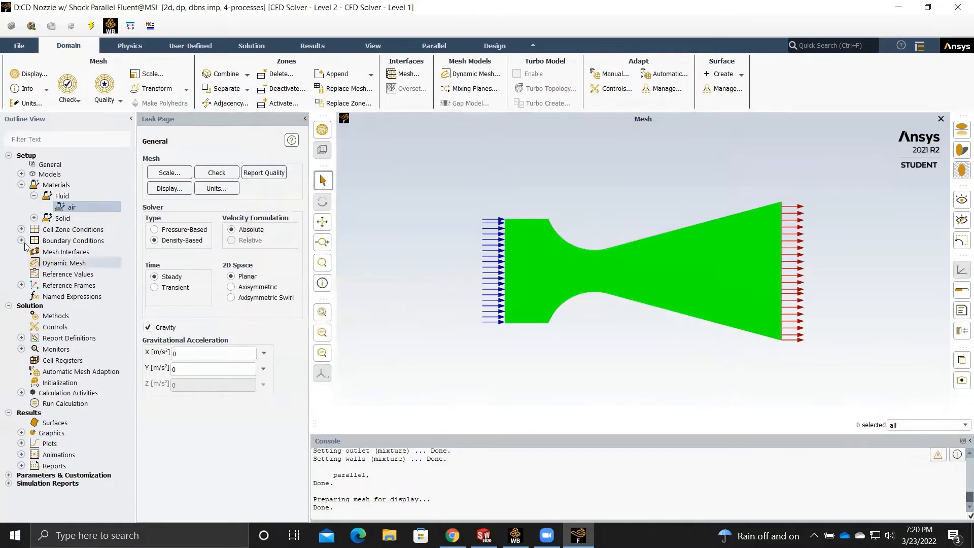
# - Choose pressure-inlet as the boundary type of the inlet zone in the boundary conditions
pyautogui.click(21, 185)
pyautogui.click(21, 207)
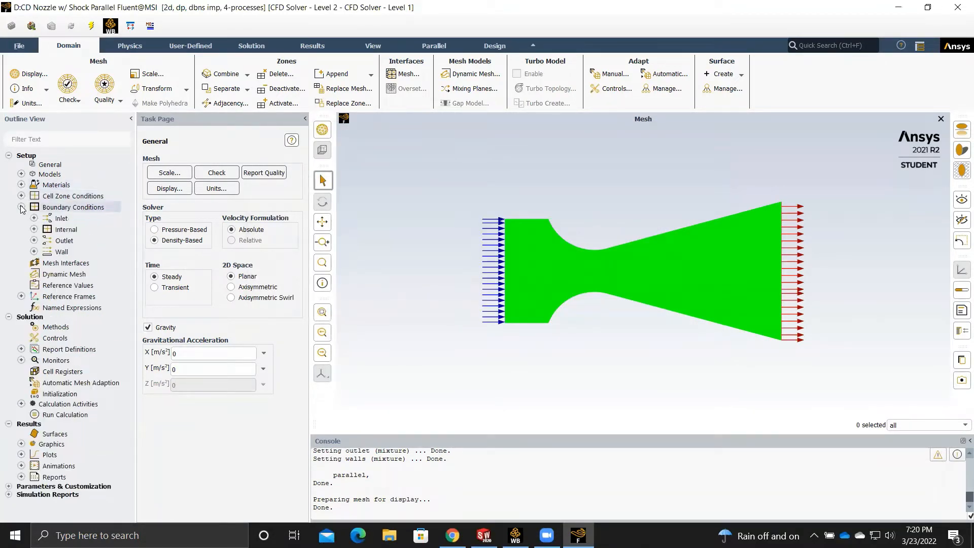
pyautogui.doubleClick(52, 209)
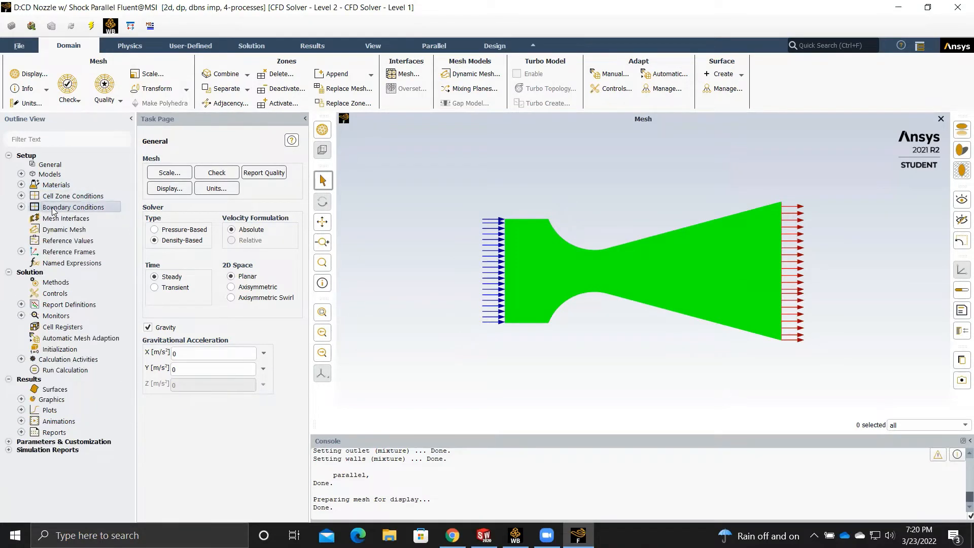
pyautogui.click(153, 178)
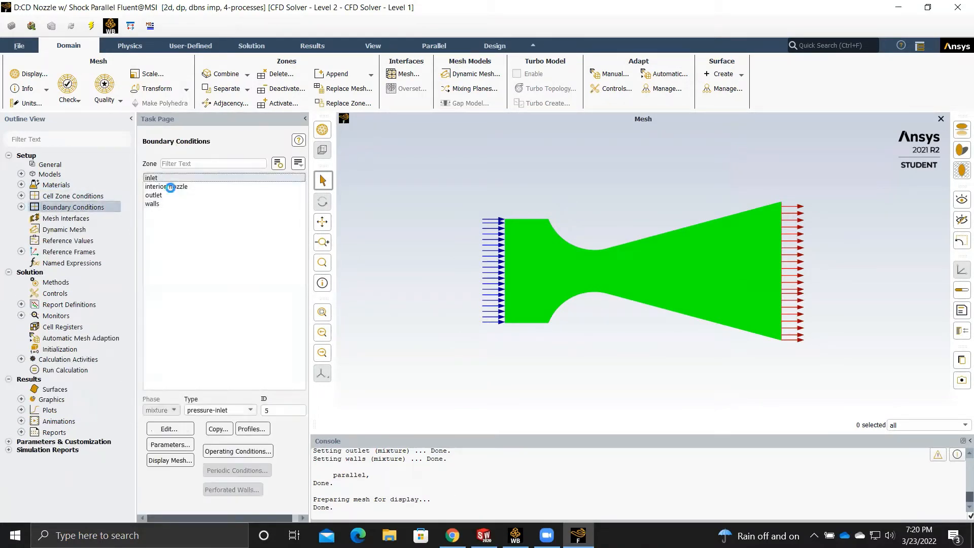
pyautogui.click(242, 411)
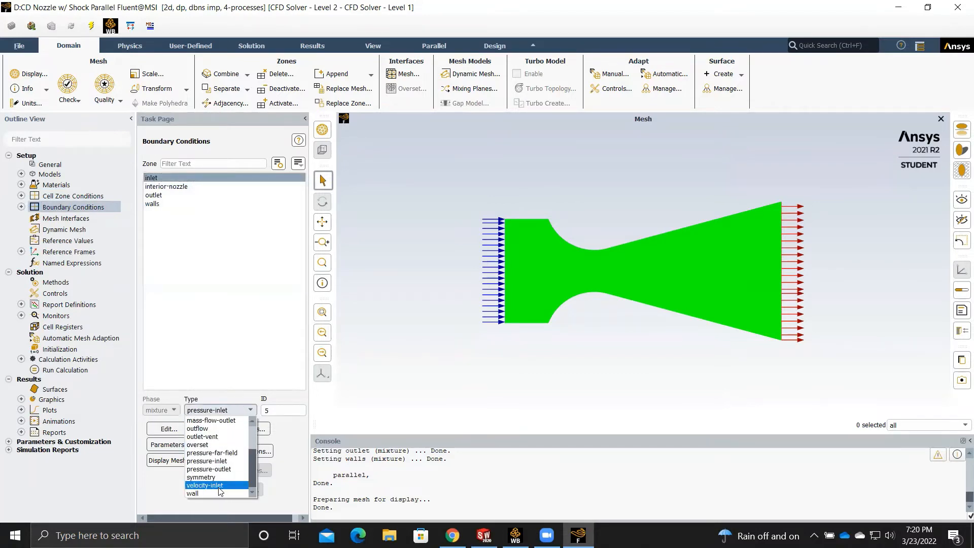
pyautogui.click(221, 463)
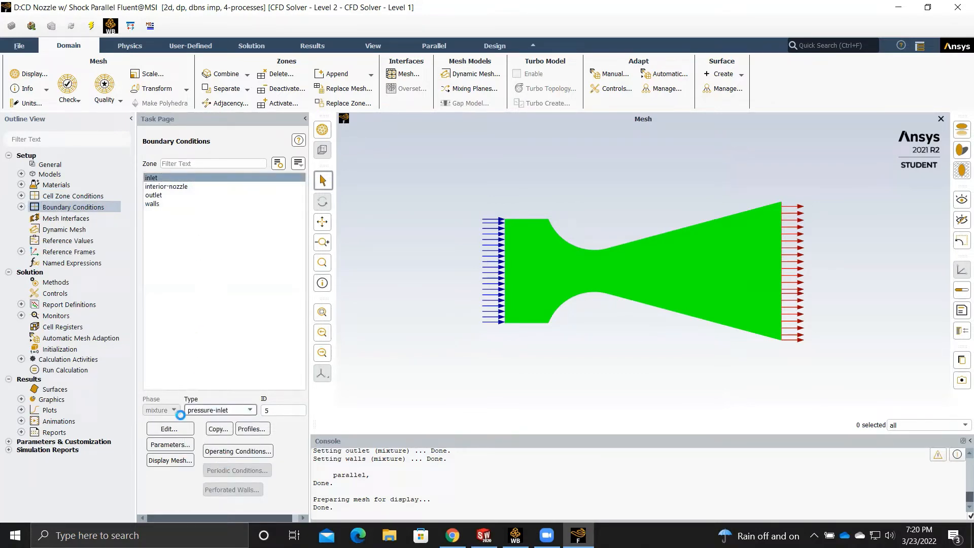
# - Review the inlet's gauge total pressure, supersonic/initial gauge pressure and total temperature, leaving the settings as they are
pyautogui.click(170, 429)
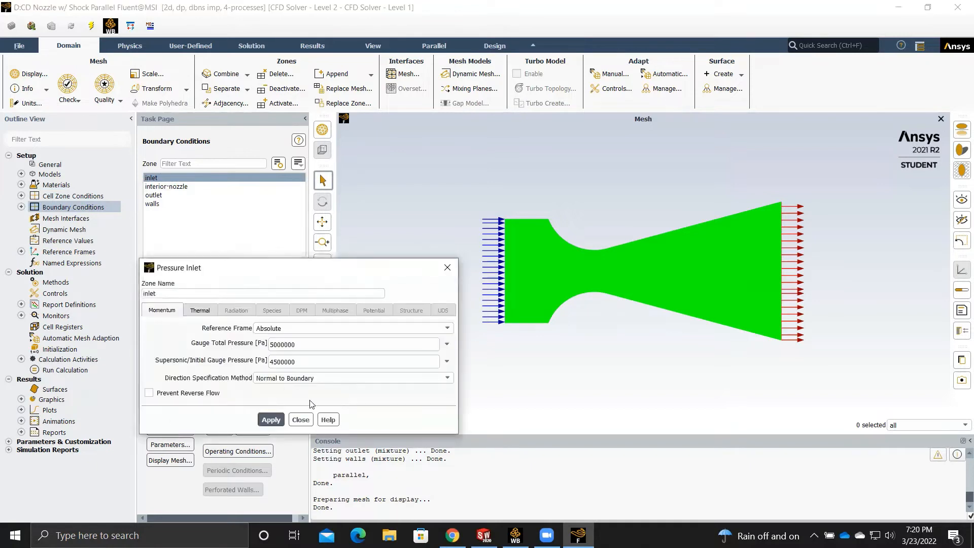
pyautogui.click(274, 345)
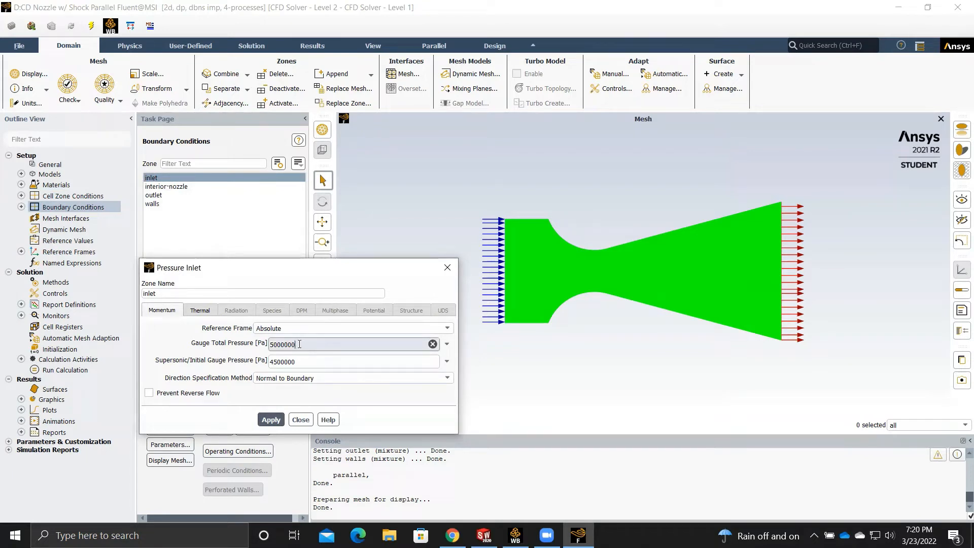
pyautogui.moveTo(285, 343); pyautogui.dragTo(269, 344)
pyautogui.click(320, 344)
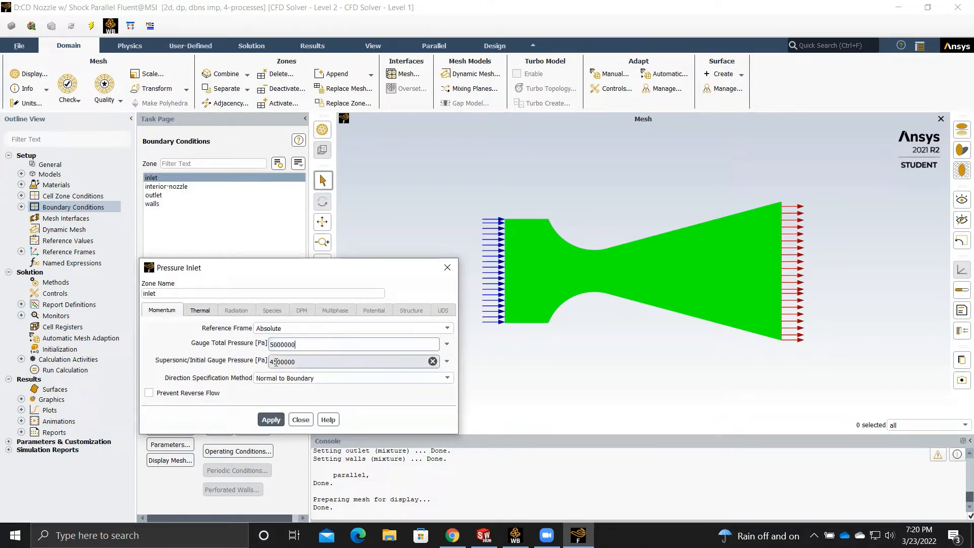
pyautogui.moveTo(306, 364); pyautogui.dragTo(269, 362)
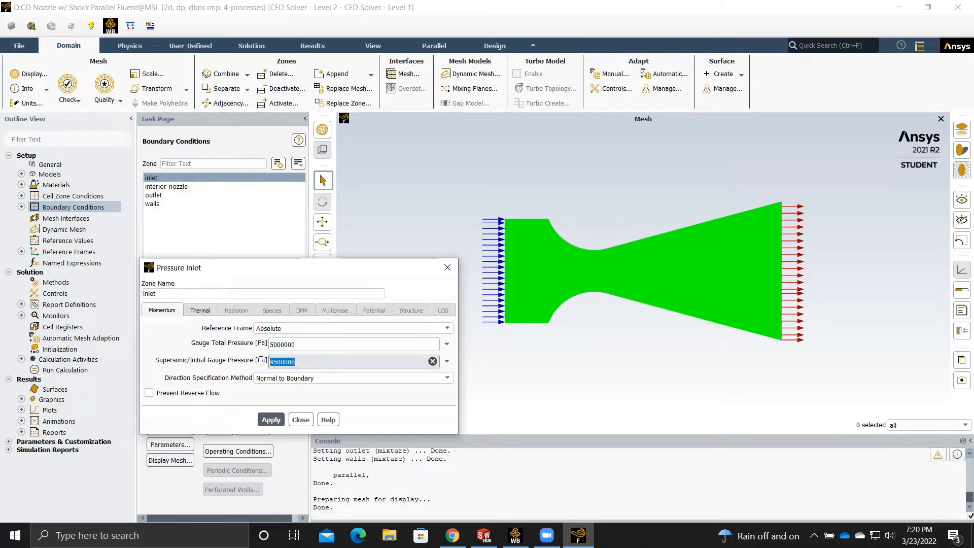
pyautogui.click(284, 363)
pyautogui.click(206, 311)
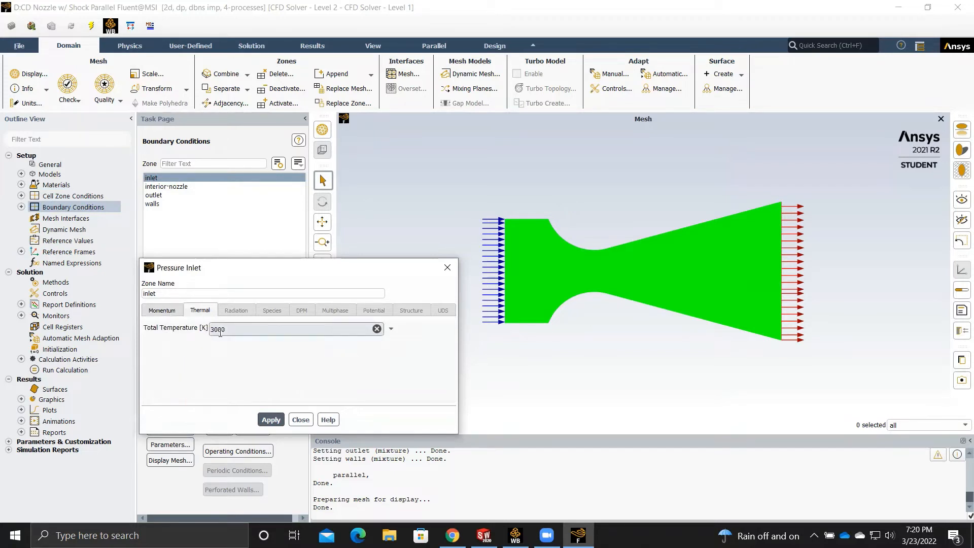
pyautogui.click(297, 420)
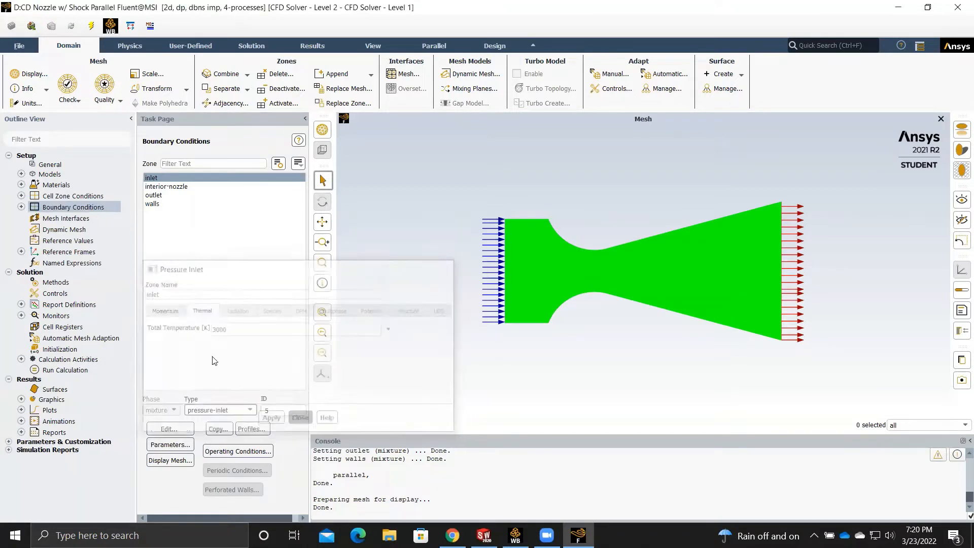
# - Review the outlet's gauge pressure and backflow total temperature
pyautogui.click(174, 197)
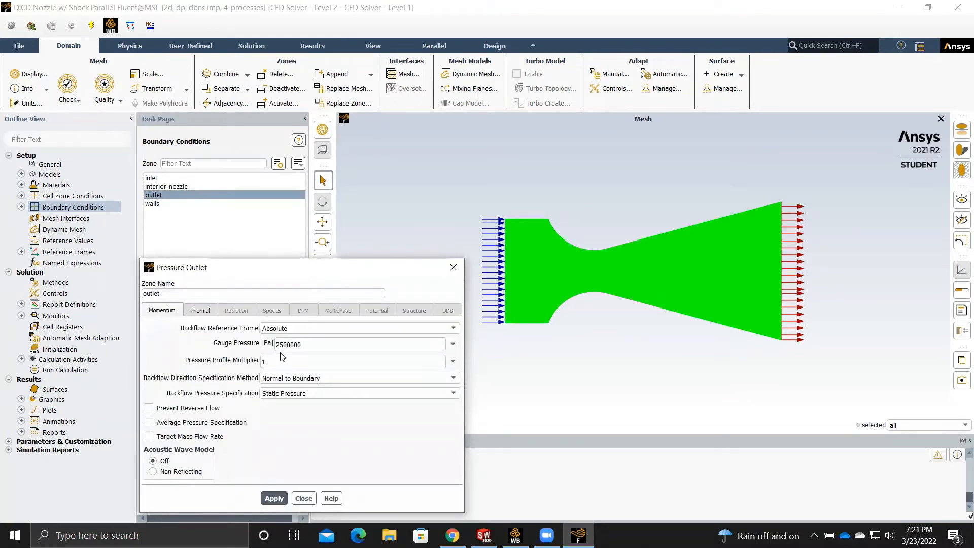
pyautogui.click(304, 499)
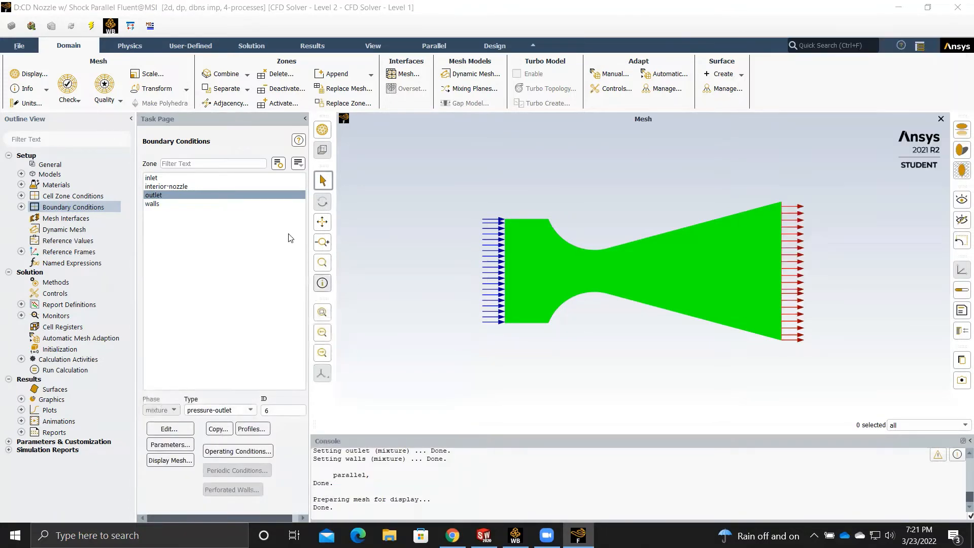
pyautogui.click(168, 429)
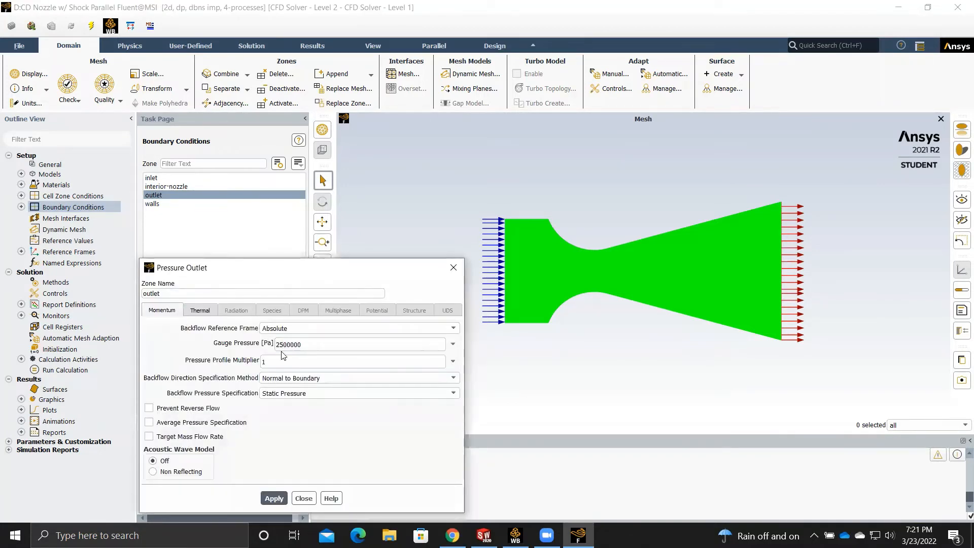
pyautogui.click(278, 347)
pyautogui.moveTo(278, 346); pyautogui.dragTo(298, 345)
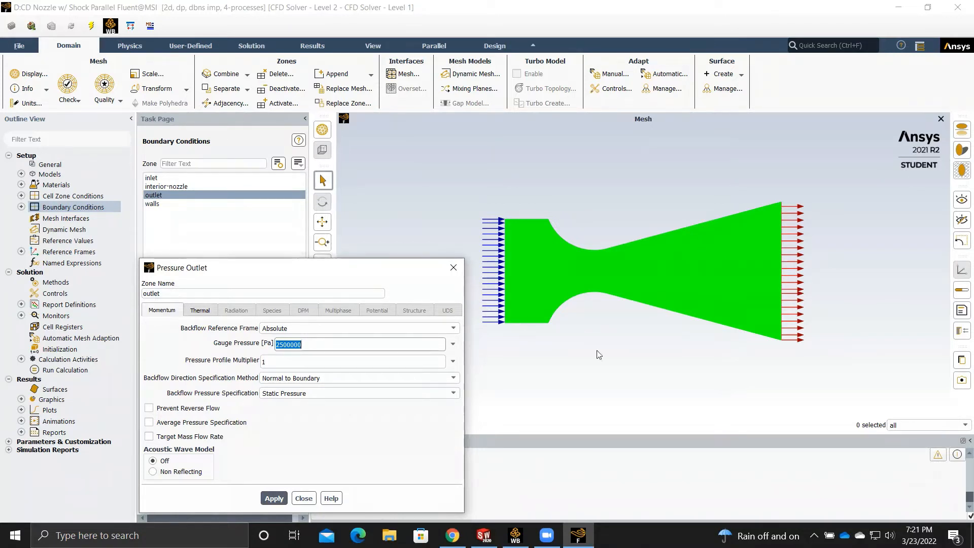
pyautogui.click(207, 312)
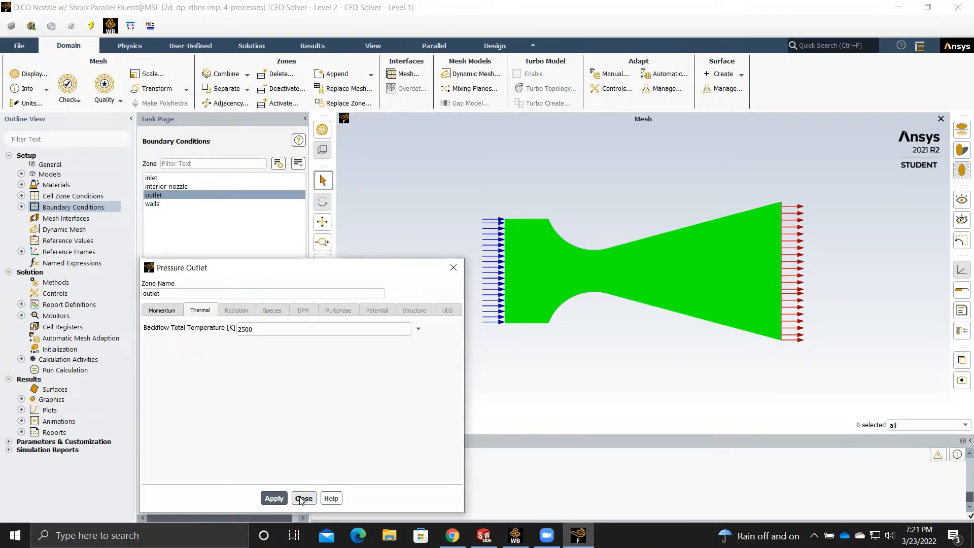
# - Choose Static Pressure as the outlet's backflow pressure specification and review the operating conditions without changing them
pyautogui.click(162, 310)
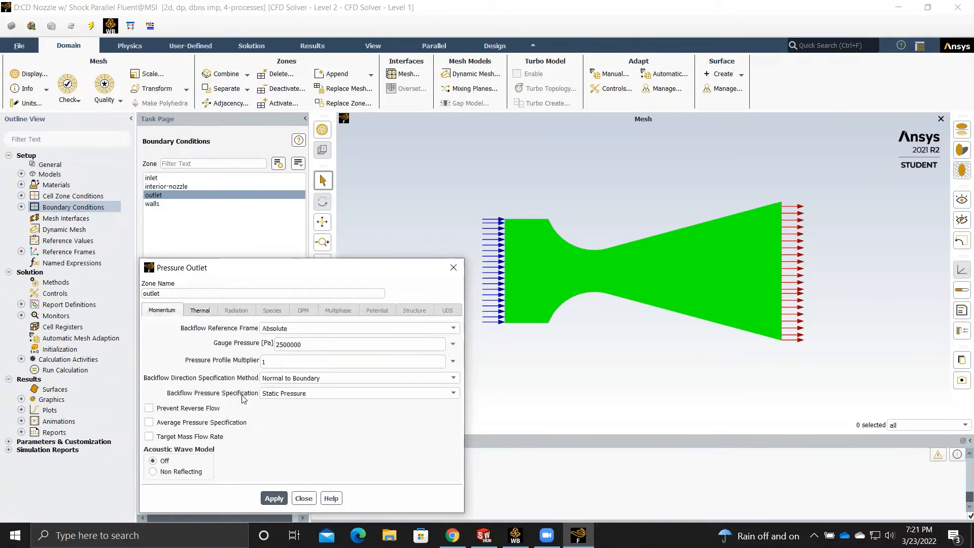
pyautogui.click(300, 394)
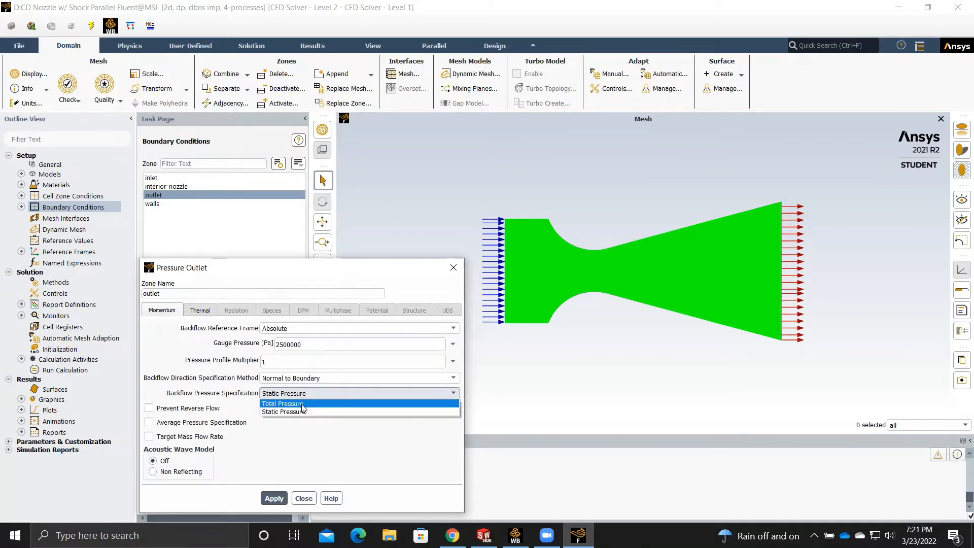
pyautogui.click(319, 412)
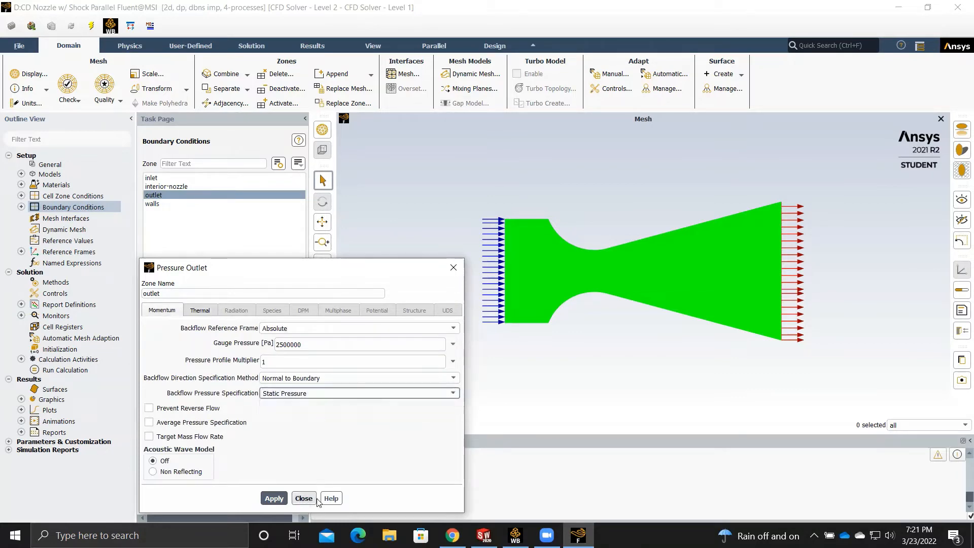
pyautogui.click(303, 498)
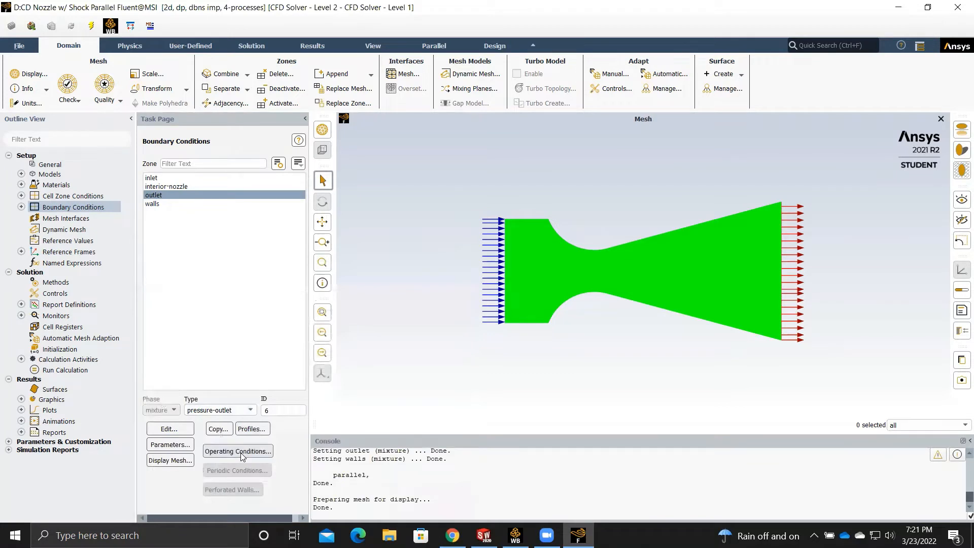
pyautogui.click(238, 451)
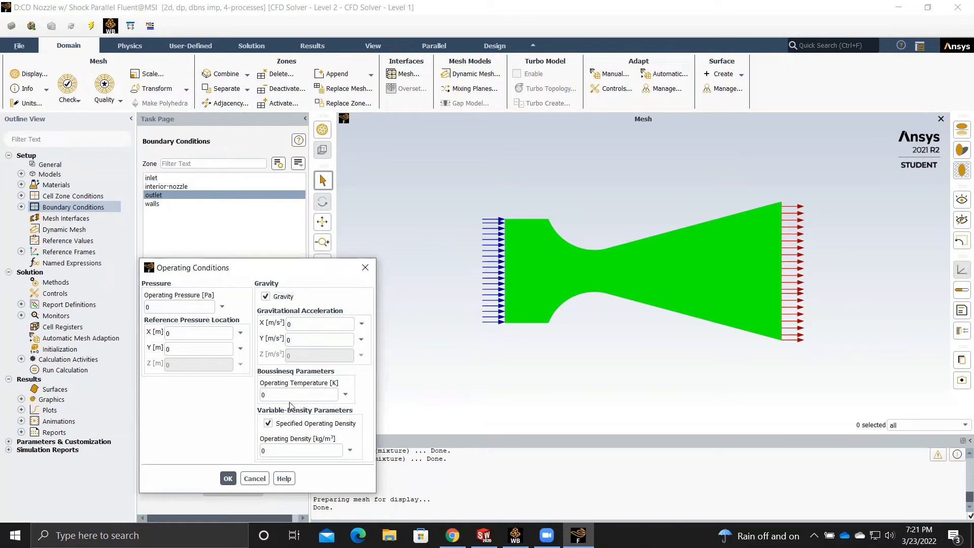
pyautogui.click(262, 480)
# - Compute the reference values from the inlet, with nozzle as the reference zone
pyautogui.click(57, 241)
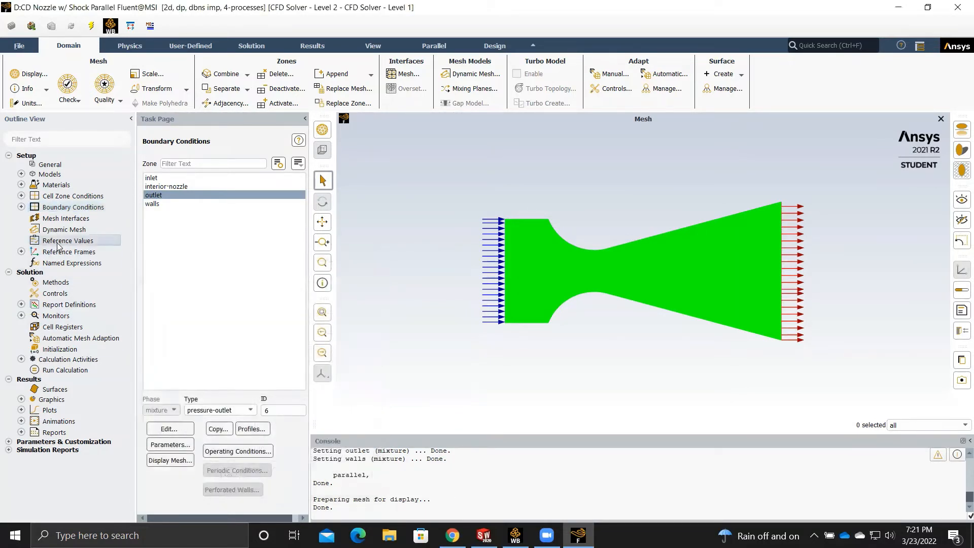
pyautogui.click(269, 169)
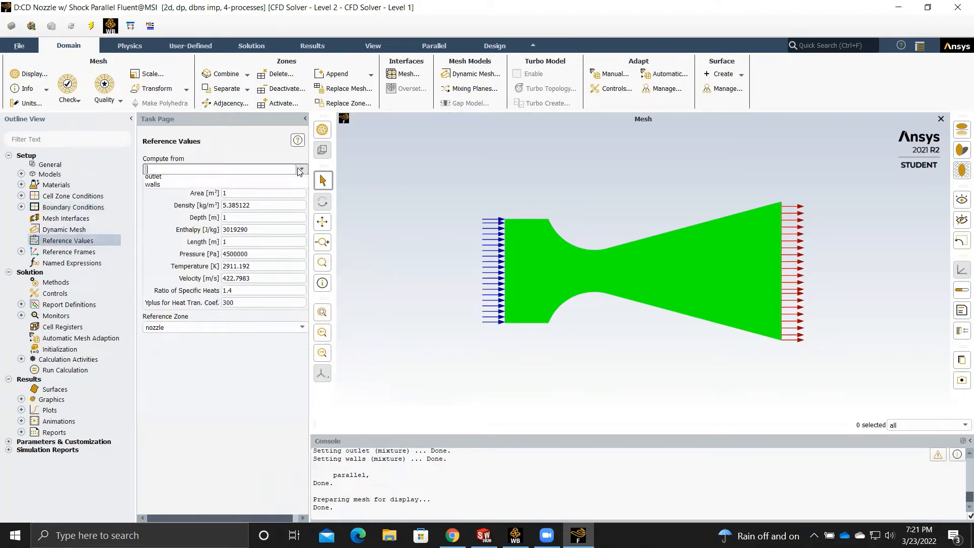
pyautogui.click(270, 188)
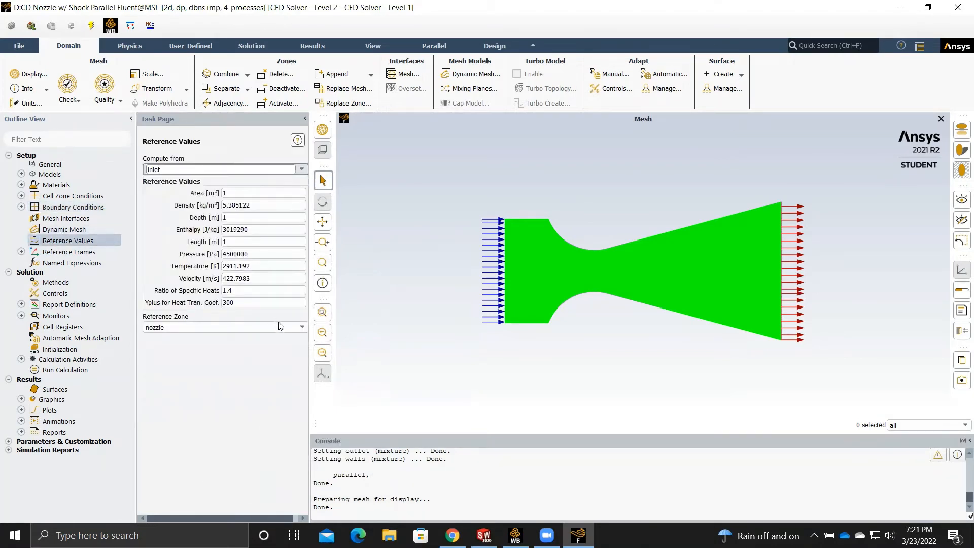
pyautogui.click(299, 328)
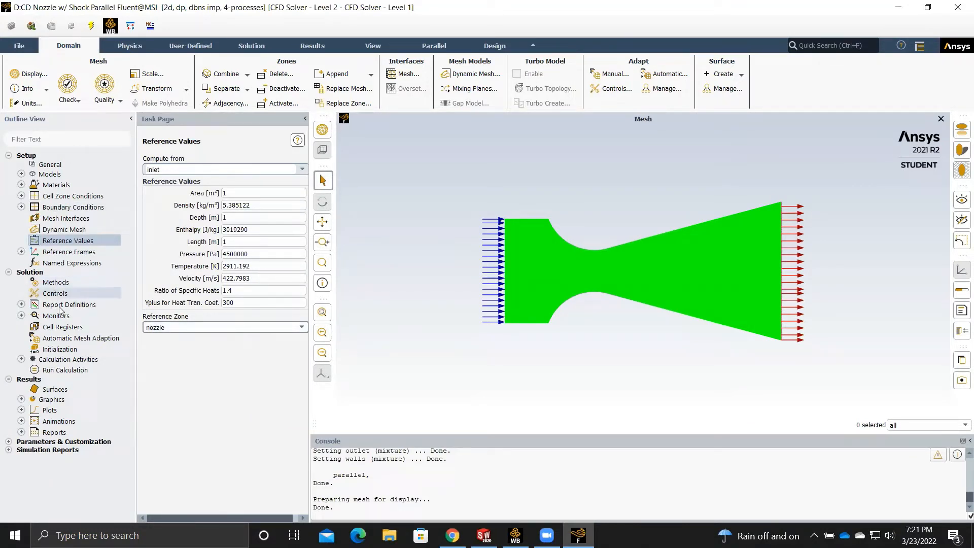
# - Check the absolute convergence criteria of the residual monitors for continuity, x-velocity, y-velocity and energy
pyautogui.click(242, 47)
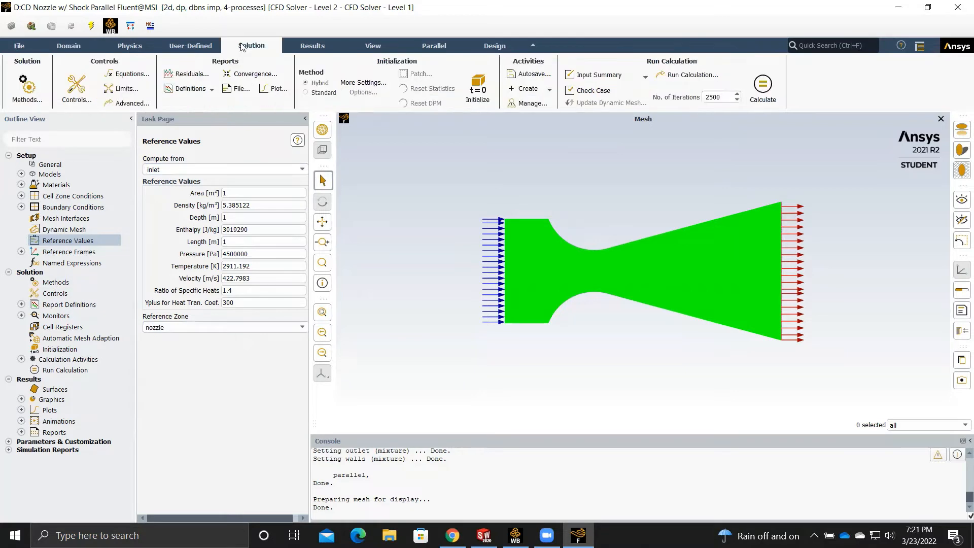
pyautogui.click(188, 73)
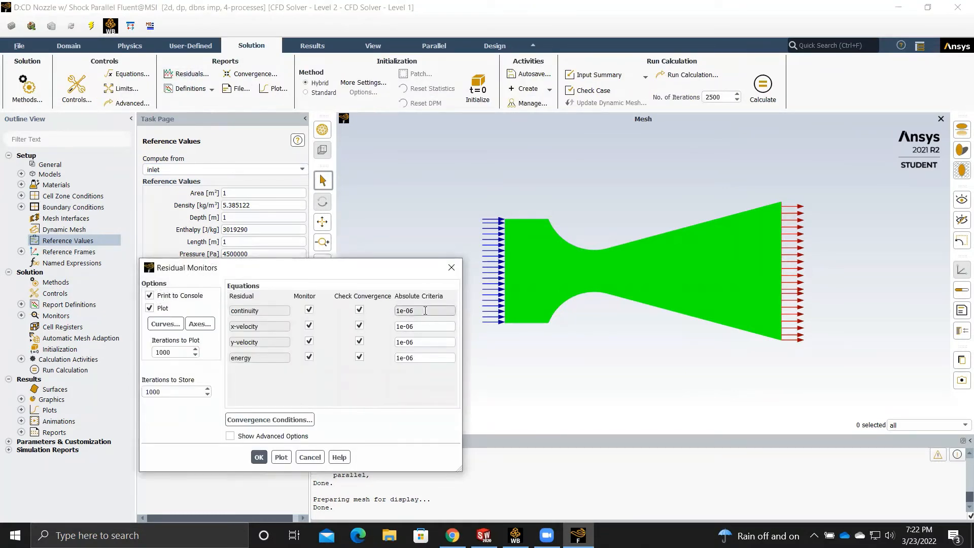
pyautogui.click(451, 269)
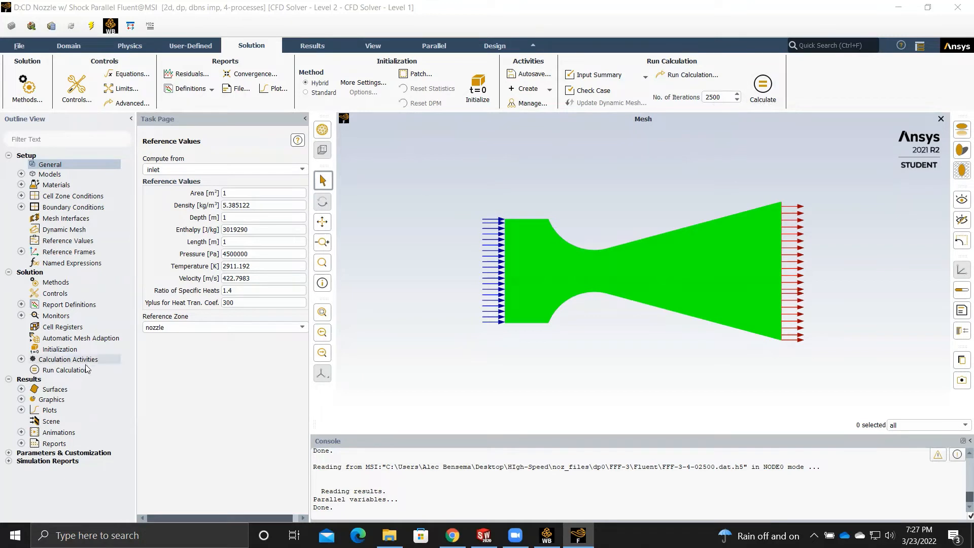
# - Deselect all surfaces in contour-1 and display the filled Mach Number contours of the nozzle
pyautogui.click(21, 400)
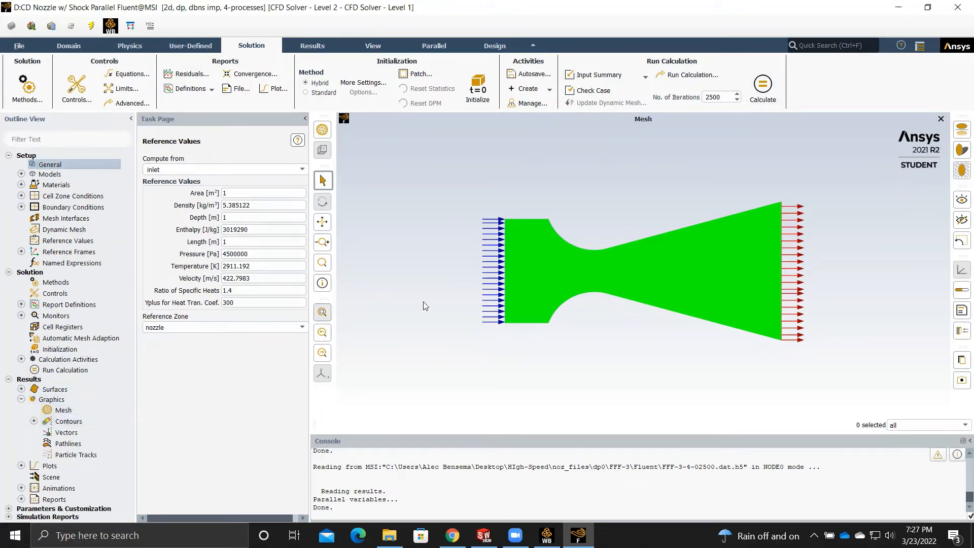
pyautogui.click(34, 422)
pyautogui.doubleClick(69, 431)
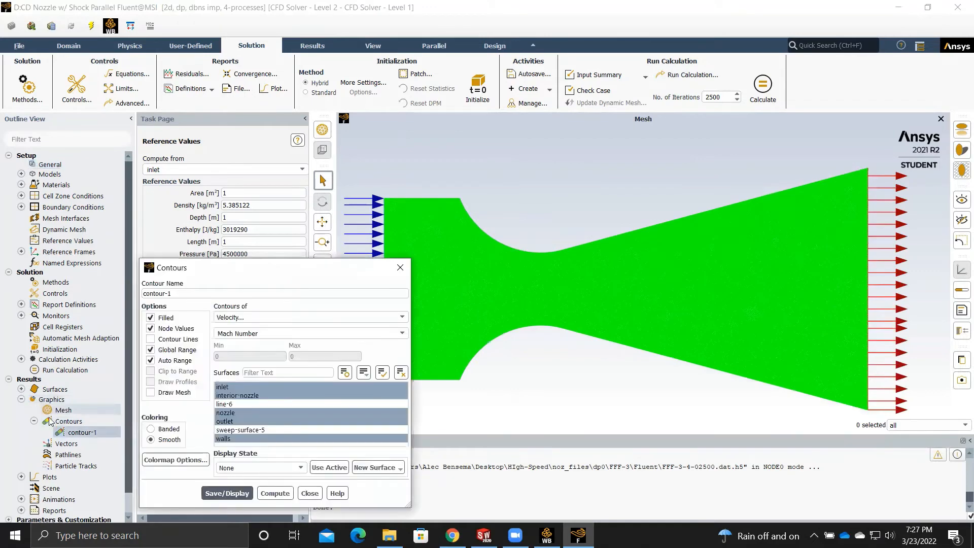
pyautogui.moveTo(263, 441); pyautogui.dragTo(262, 384)
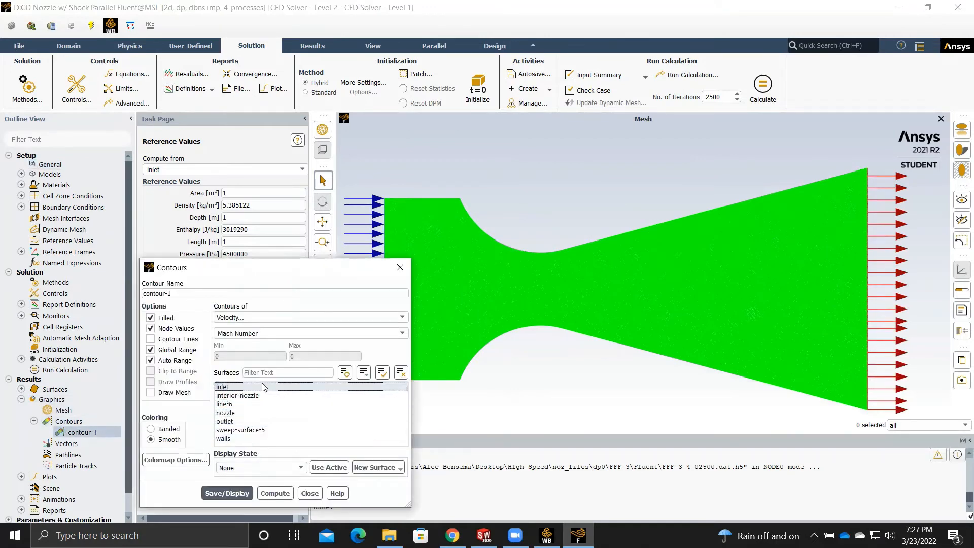
pyautogui.click(227, 494)
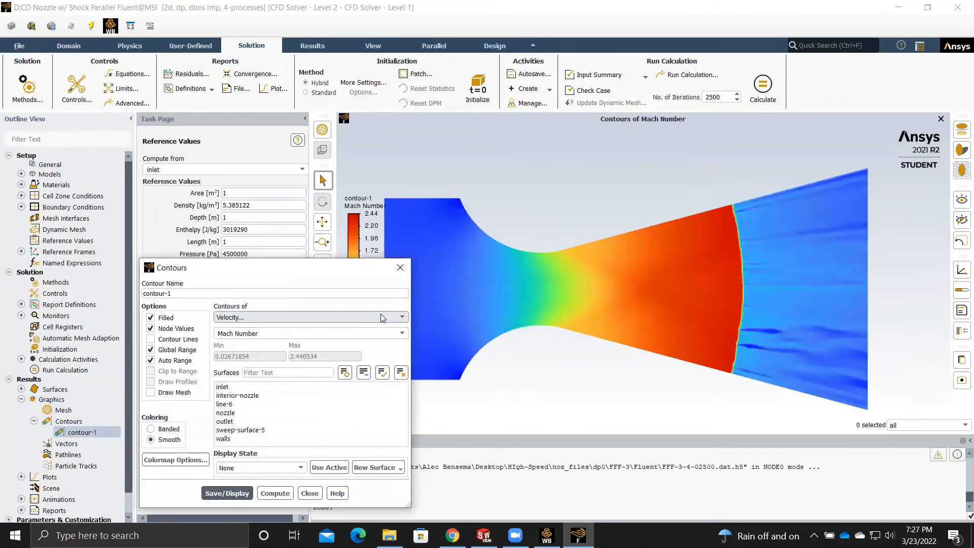
# - Switch contour-1 to Pressure with Static Pressure as the variable and display the contours
pyautogui.click(381, 317)
pyautogui.click(357, 323)
pyautogui.click(339, 334)
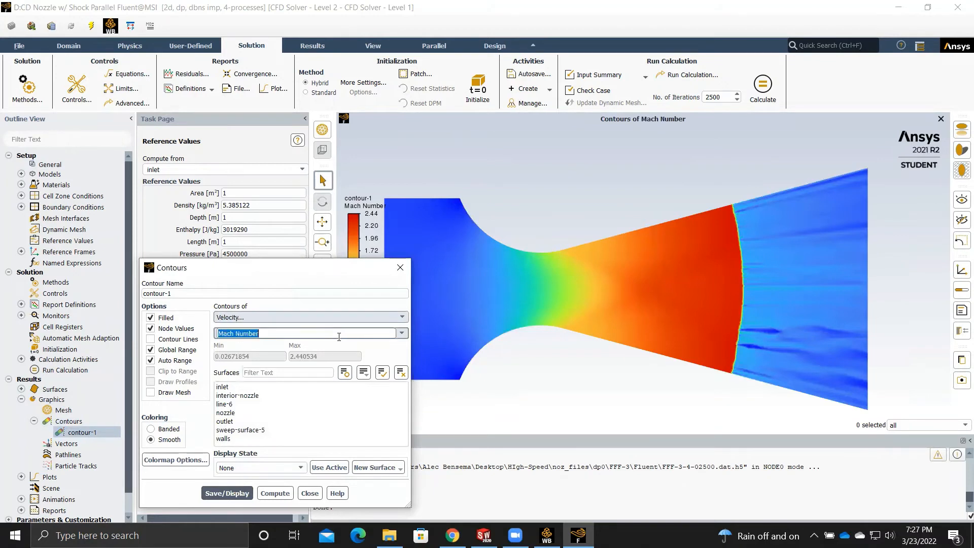
pyautogui.click(402, 334)
pyautogui.click(403, 317)
pyautogui.click(400, 330)
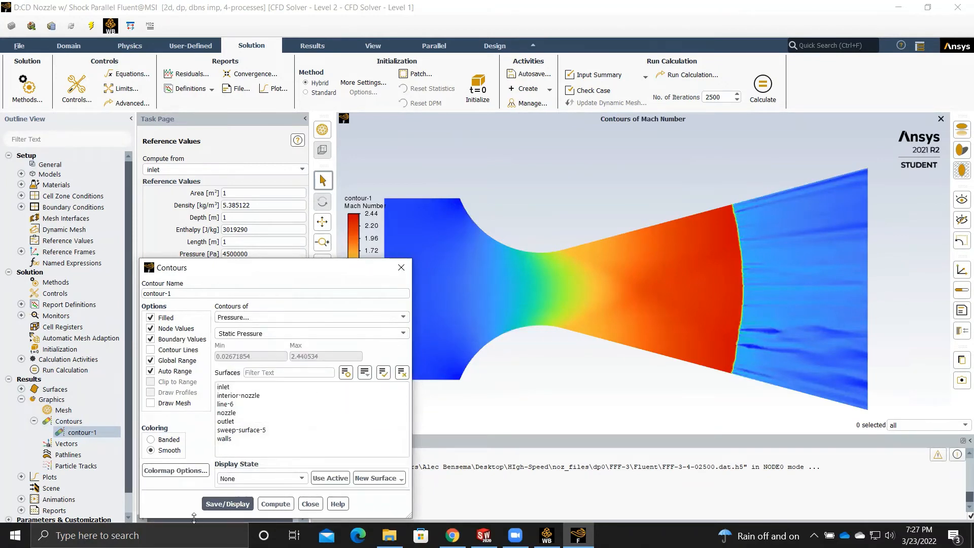
pyautogui.click(227, 503)
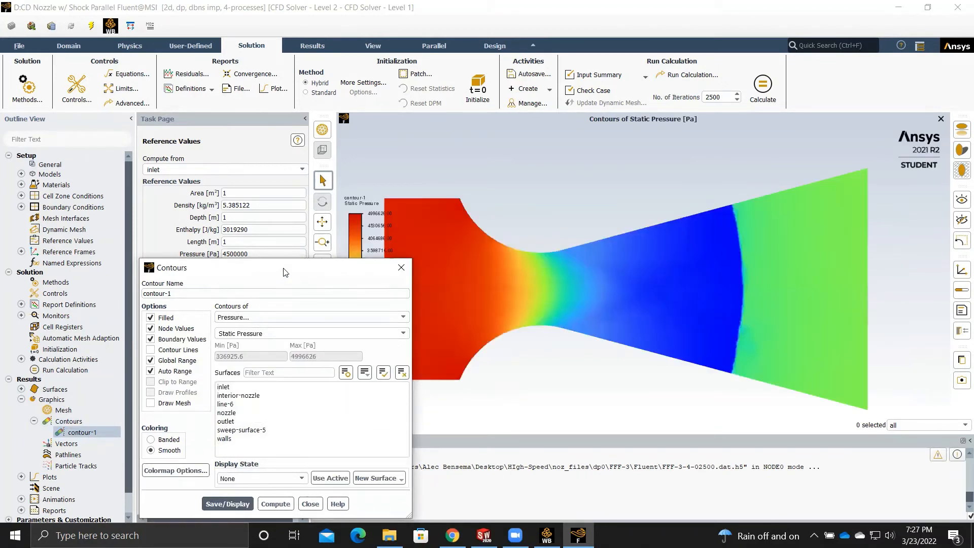
# - Display contour-1 as Static Temperature contours, and as Density contours, over the nozzle
pyautogui.moveTo(284, 273); pyautogui.dragTo(173, 247)
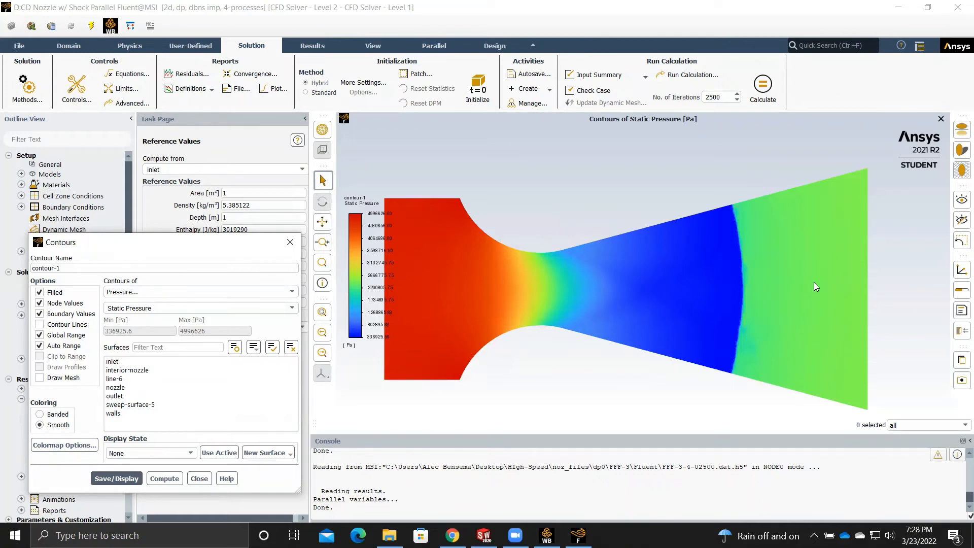
pyautogui.click(284, 291)
pyautogui.click(265, 329)
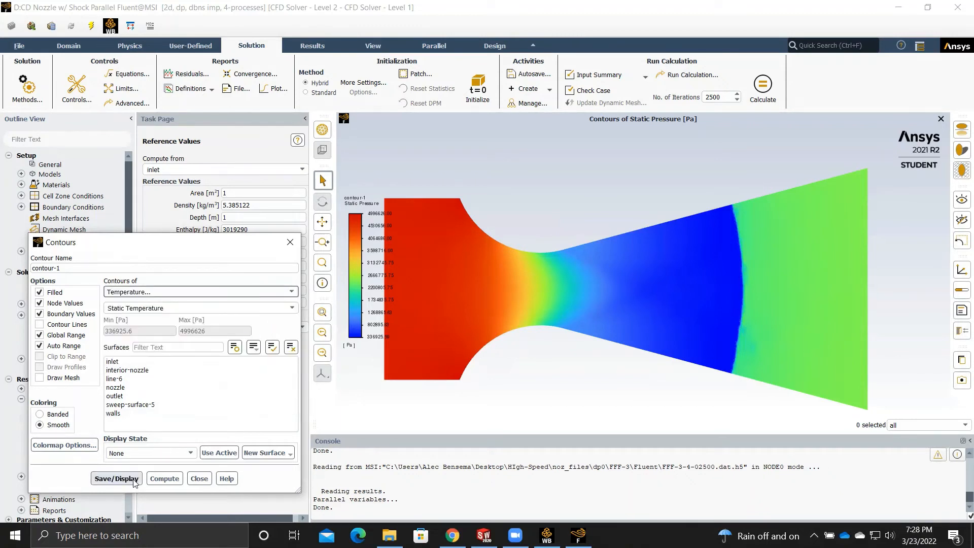
pyautogui.click(116, 478)
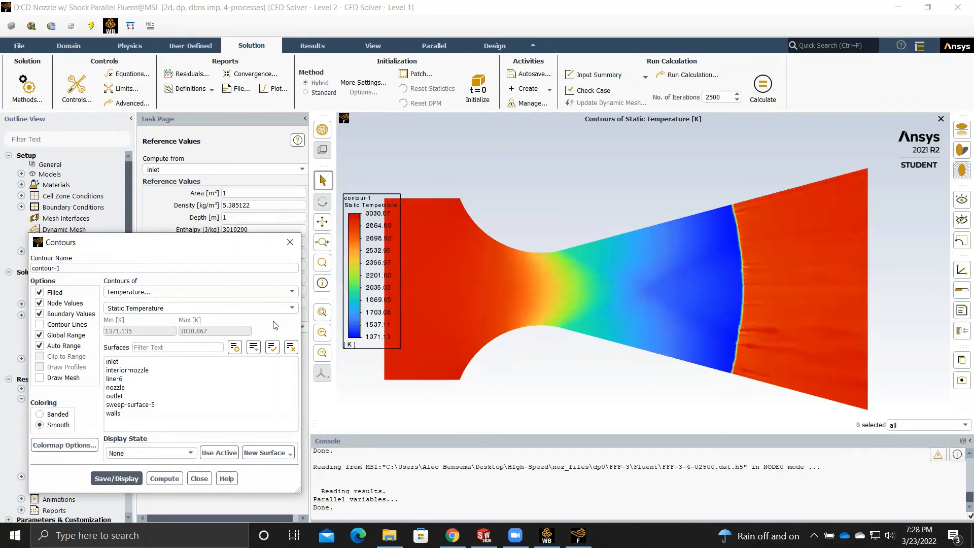
pyautogui.click(276, 292)
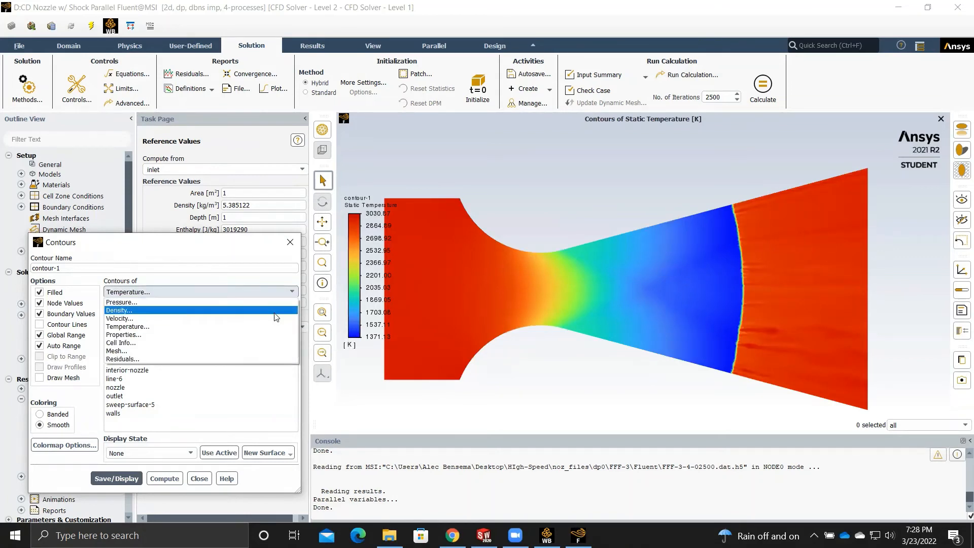
pyautogui.click(277, 310)
pyautogui.click(116, 468)
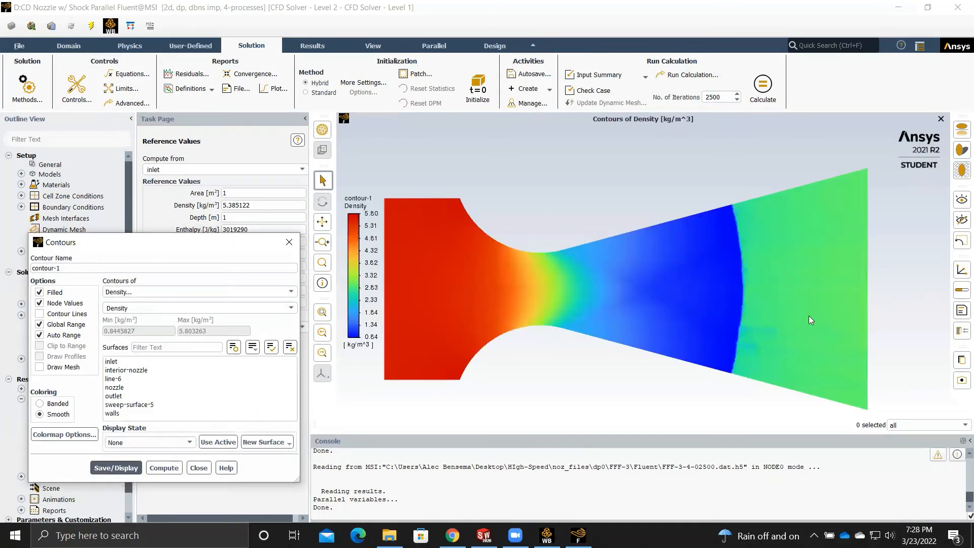
# - Switch contour-1 to Velocity and display the Velocity Magnitude contours, followed by the Mach Number contours
pyautogui.click(290, 293)
pyautogui.click(287, 319)
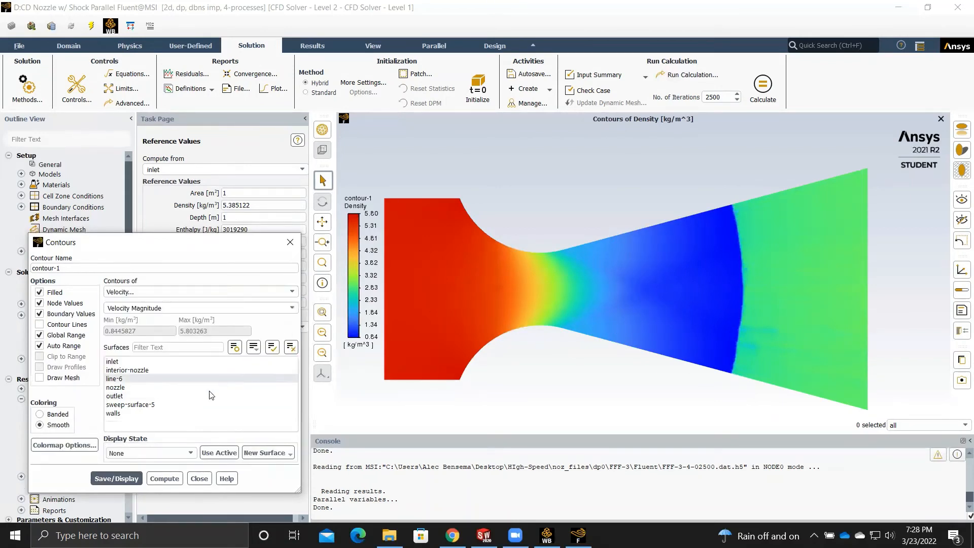
pyautogui.click(117, 478)
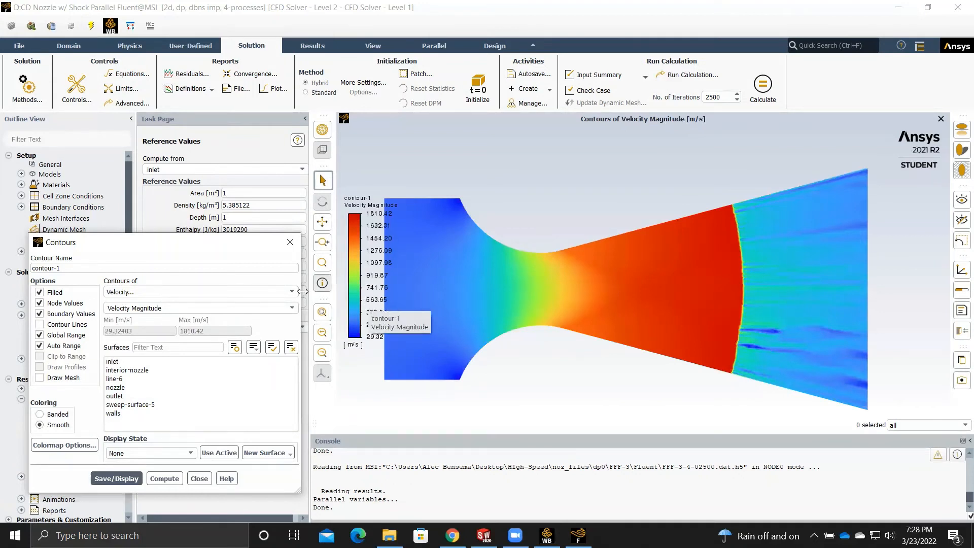
pyautogui.click(292, 308)
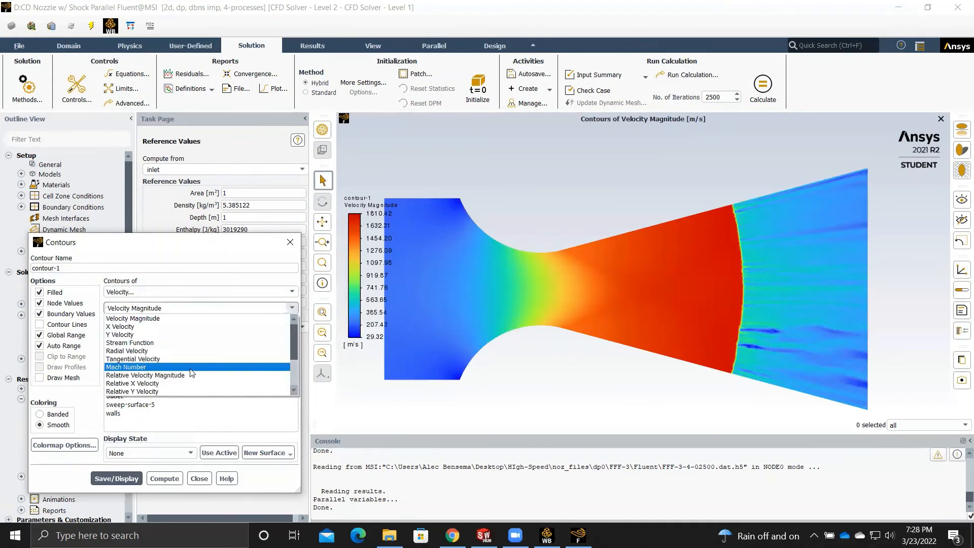
pyautogui.click(253, 367)
pyautogui.click(115, 467)
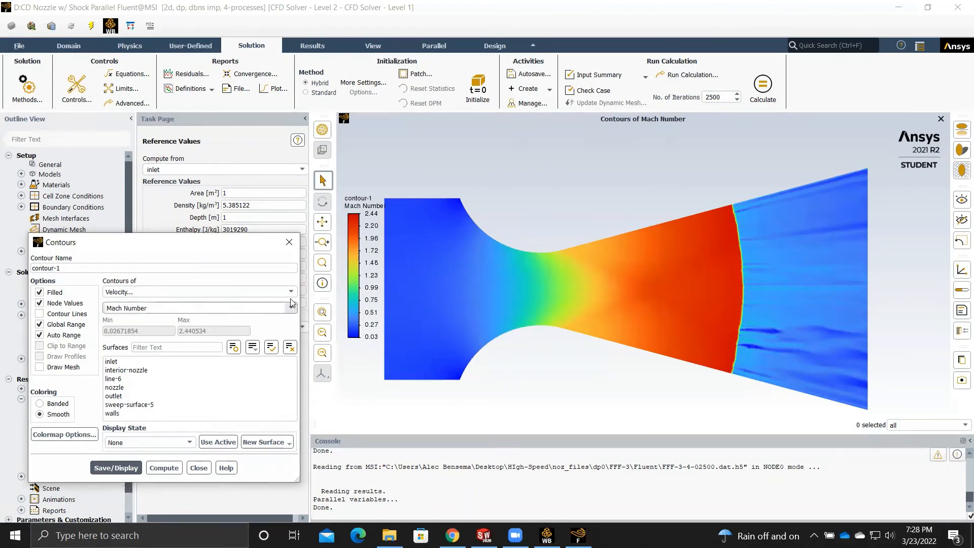
# - Set contour-1 to Properties with Sound Speed as the variable, display the contours and close the contour settings
pyautogui.click(244, 292)
pyautogui.click(249, 334)
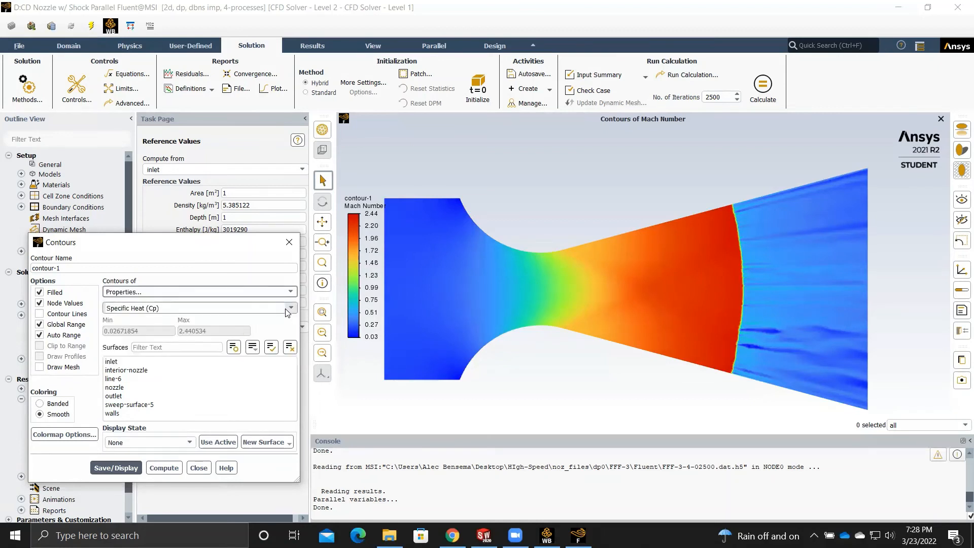
pyautogui.click(228, 308)
pyautogui.click(228, 346)
pyautogui.click(137, 466)
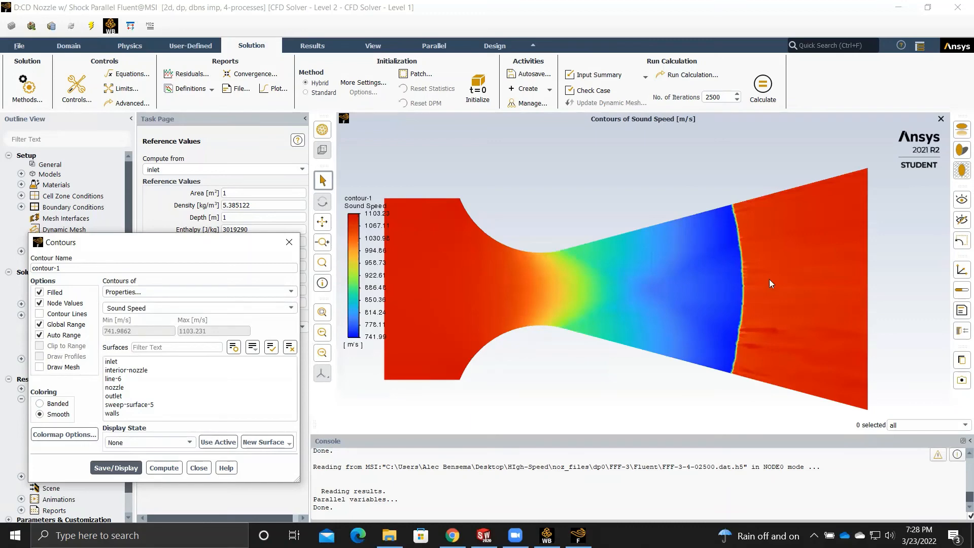
pyautogui.click(290, 242)
# - Open the existing xy-plot-1 and plot Mach Number along line-6 against position in the X direction
pyautogui.scroll(-1, 39, 487)
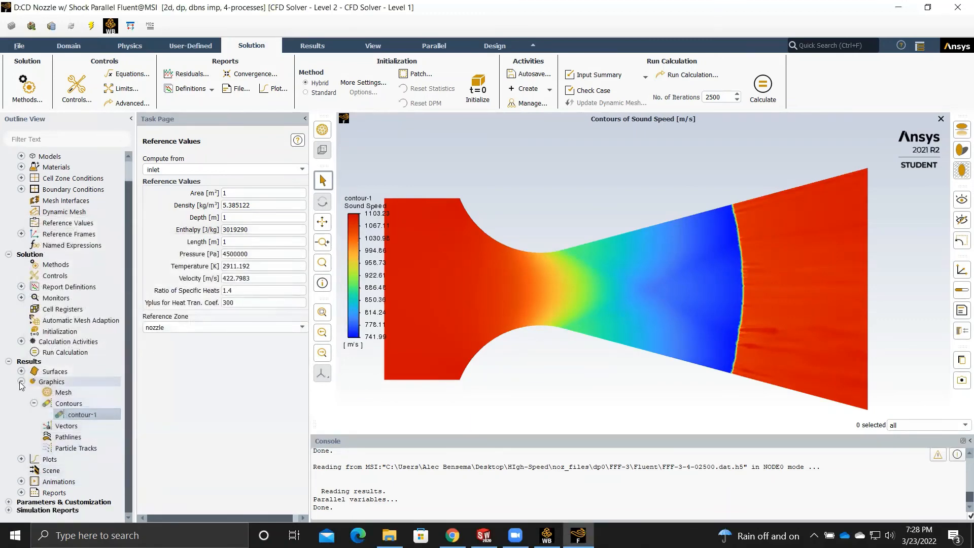
pyautogui.click(21, 381)
pyautogui.click(21, 410)
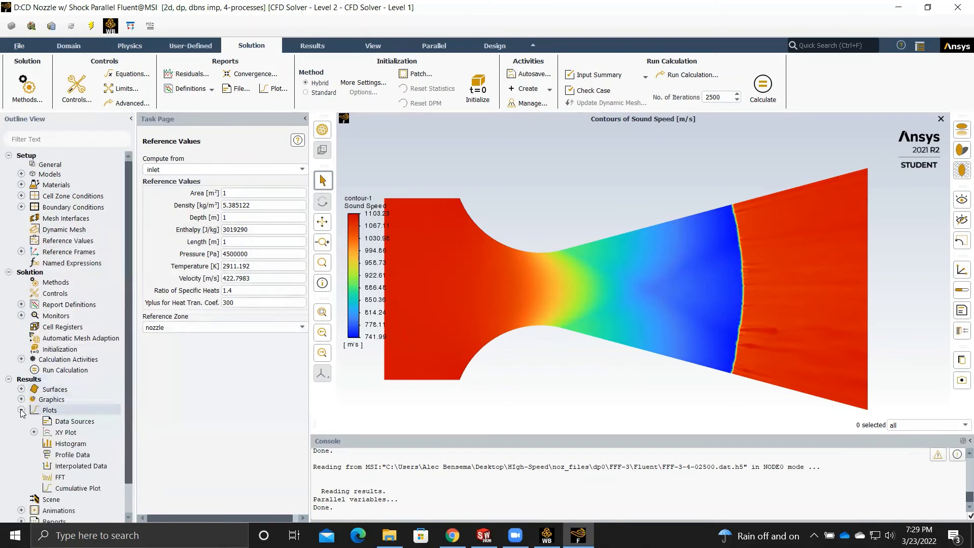
pyautogui.click(33, 433)
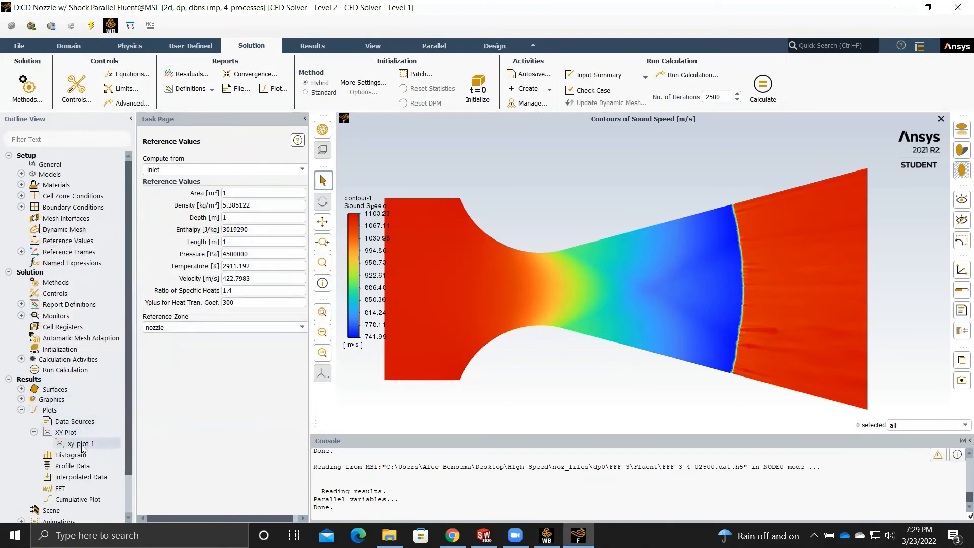
pyautogui.doubleClick(81, 444)
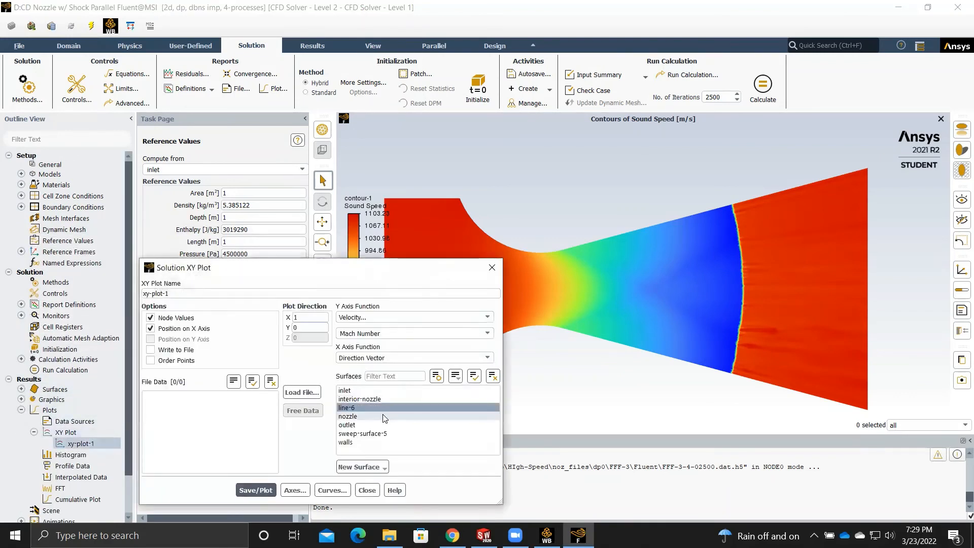
pyautogui.click(256, 490)
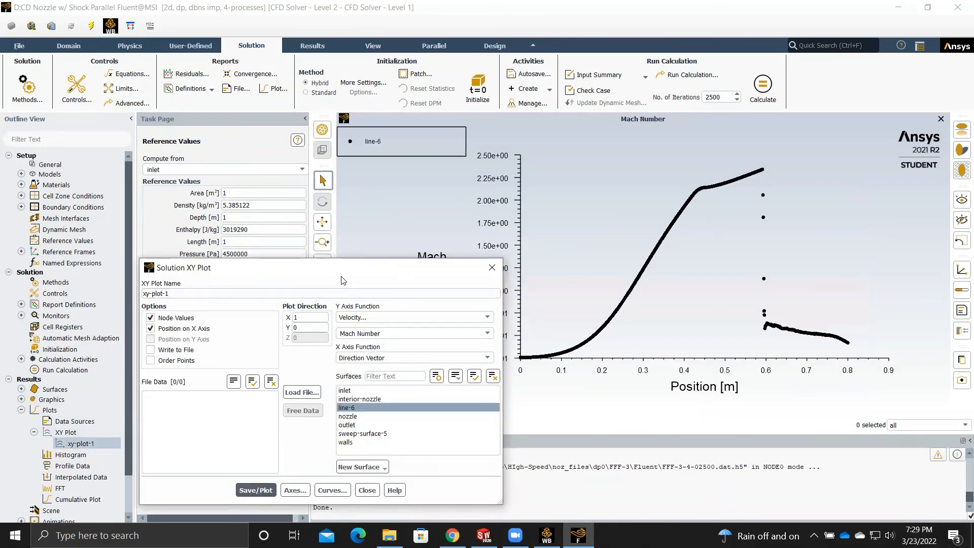
pyautogui.moveTo(343, 280); pyautogui.dragTo(237, 277)
# - Inspect the Line/Rake surface settings for defining a line by its end points, and leave without creating one
pyautogui.click(69, 45)
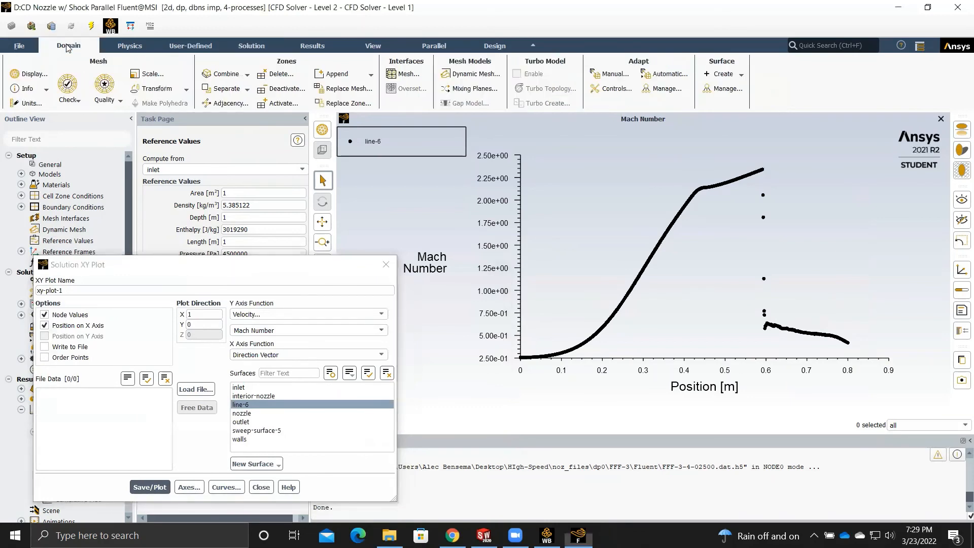
pyautogui.click(721, 75)
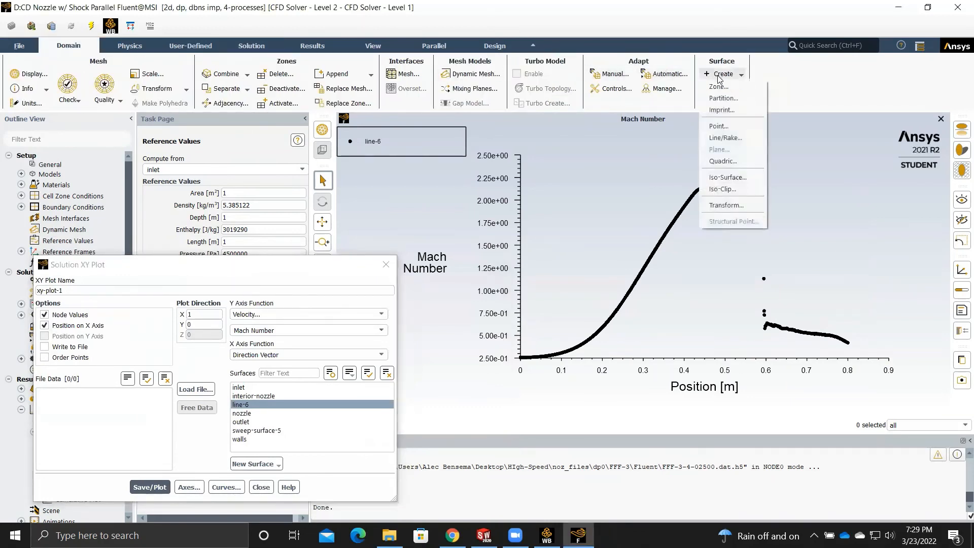
pyautogui.click(735, 137)
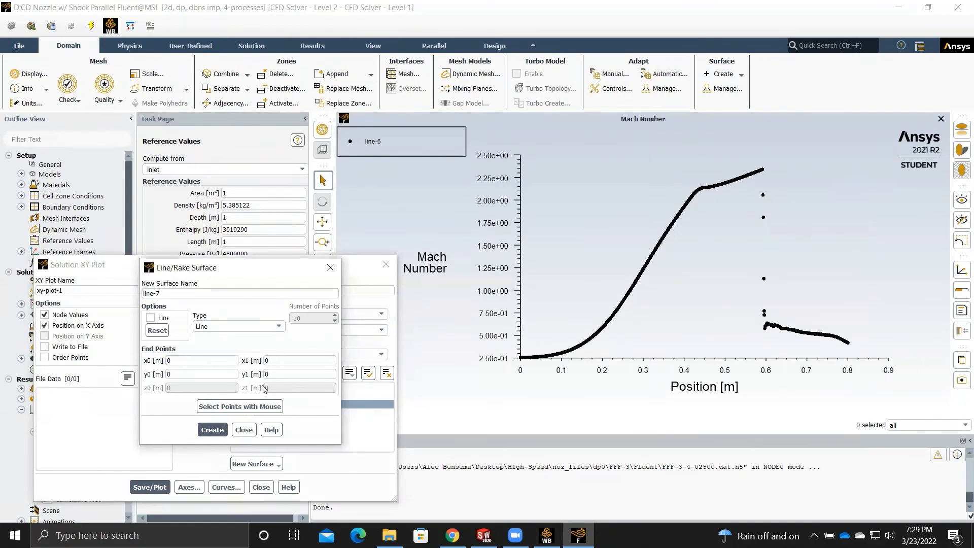
pyautogui.click(243, 429)
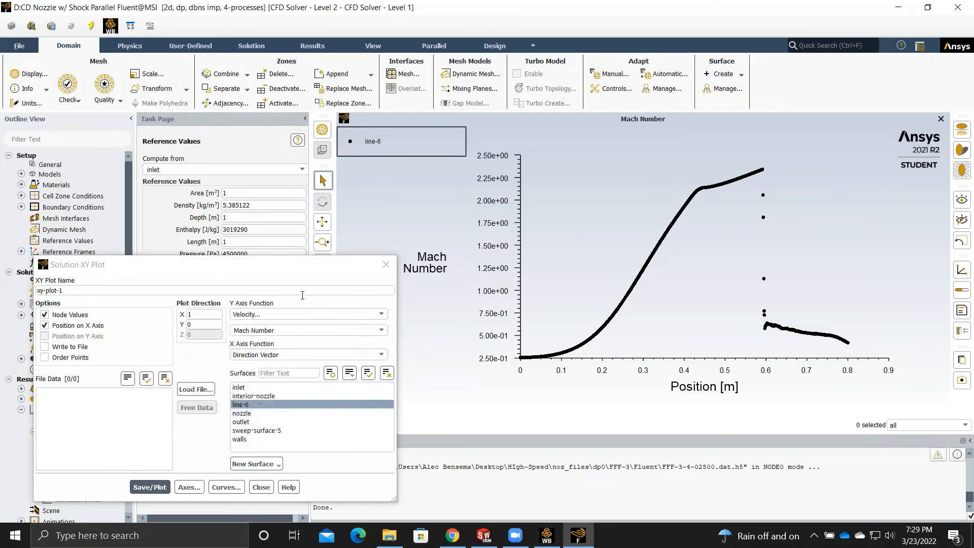
# - Plot Velocity Magnitude along line-6 in xy-plot-1, and replace it with a Static Pressure plot
pyautogui.click(383, 332)
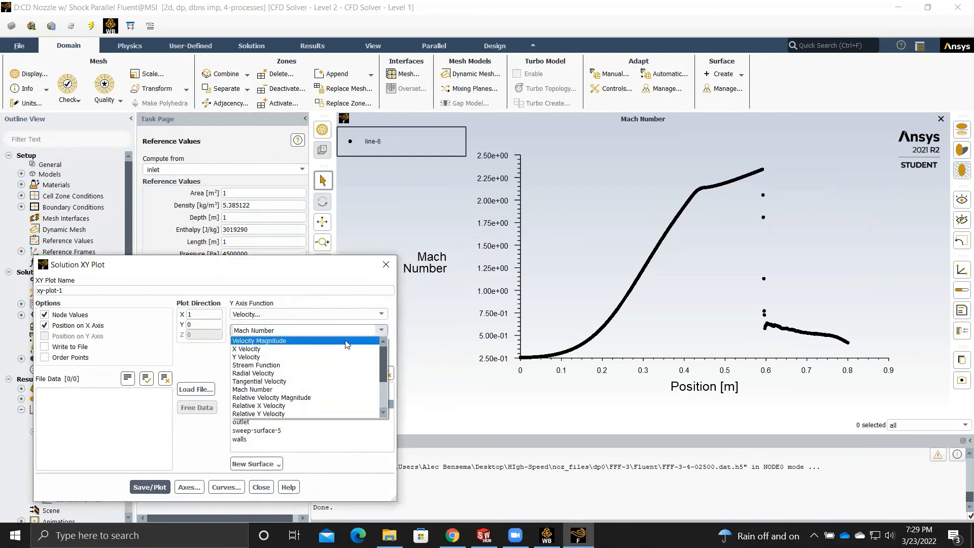
pyautogui.click(347, 341)
pyautogui.click(138, 486)
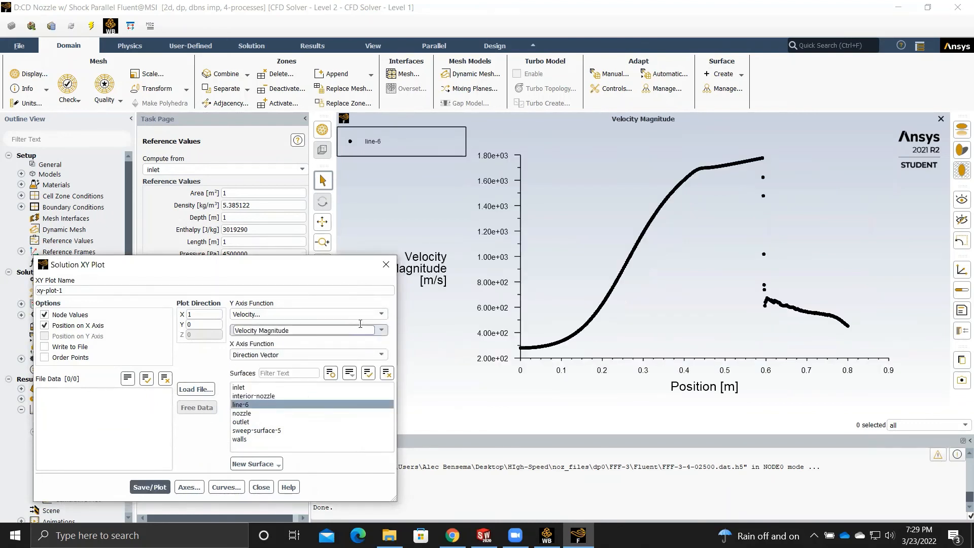
pyautogui.click(374, 315)
pyautogui.click(247, 324)
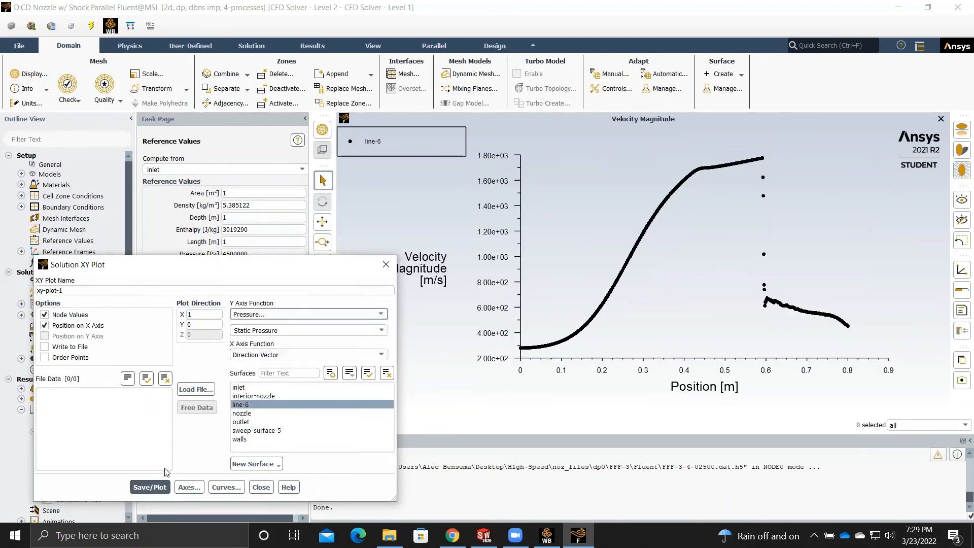
pyautogui.click(150, 488)
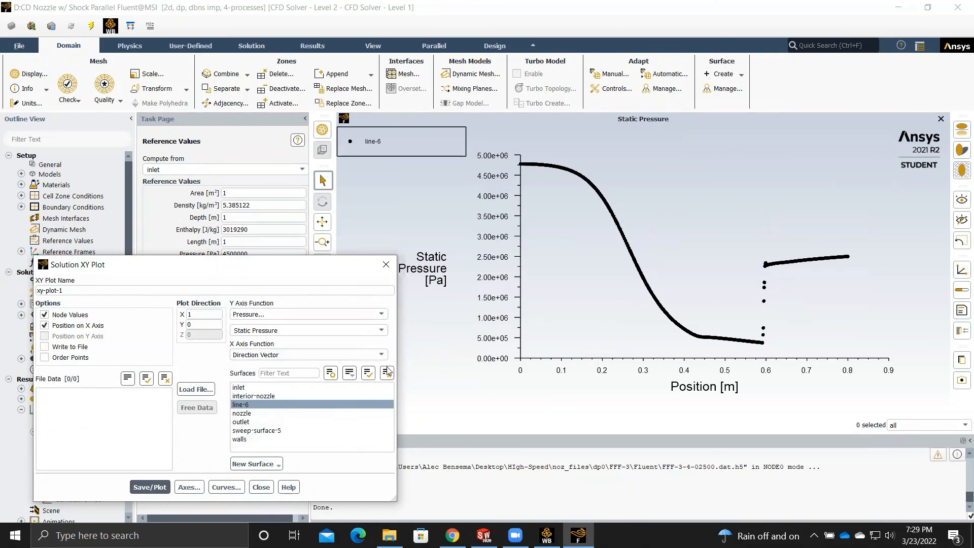
# - Plot Density along line-6 in xy-plot-1, and replace it with a Static Temperature plot
pyautogui.click(377, 315)
pyautogui.click(249, 327)
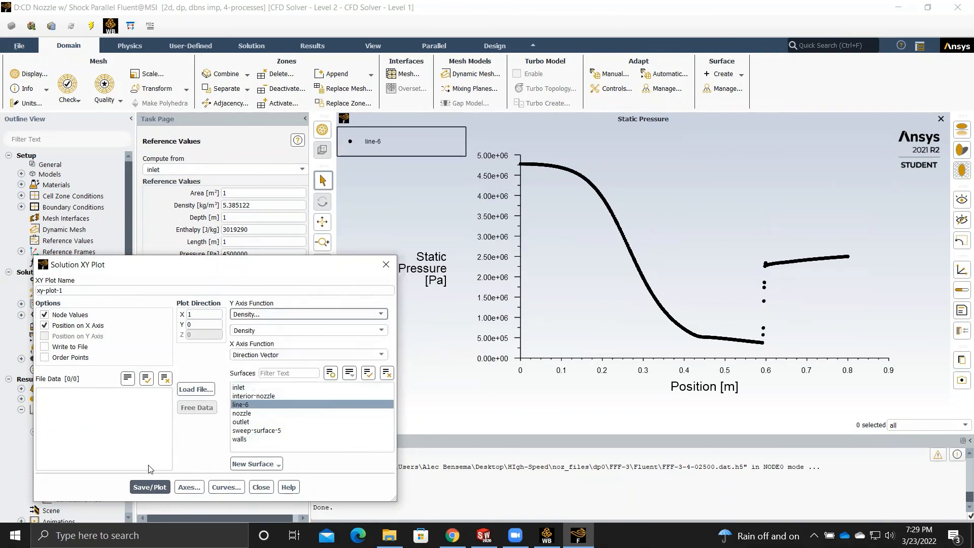
pyautogui.click(149, 487)
pyautogui.click(355, 314)
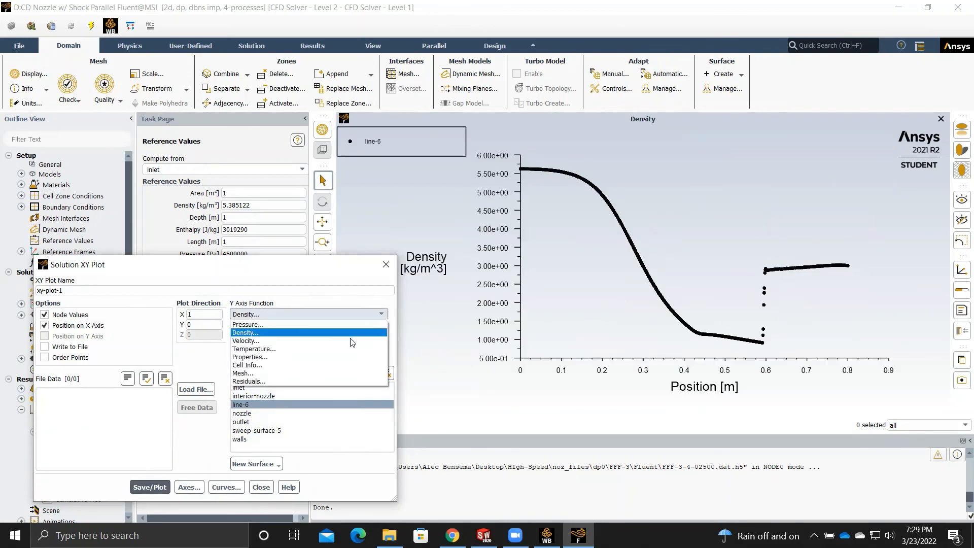
pyautogui.click(350, 349)
pyautogui.click(149, 487)
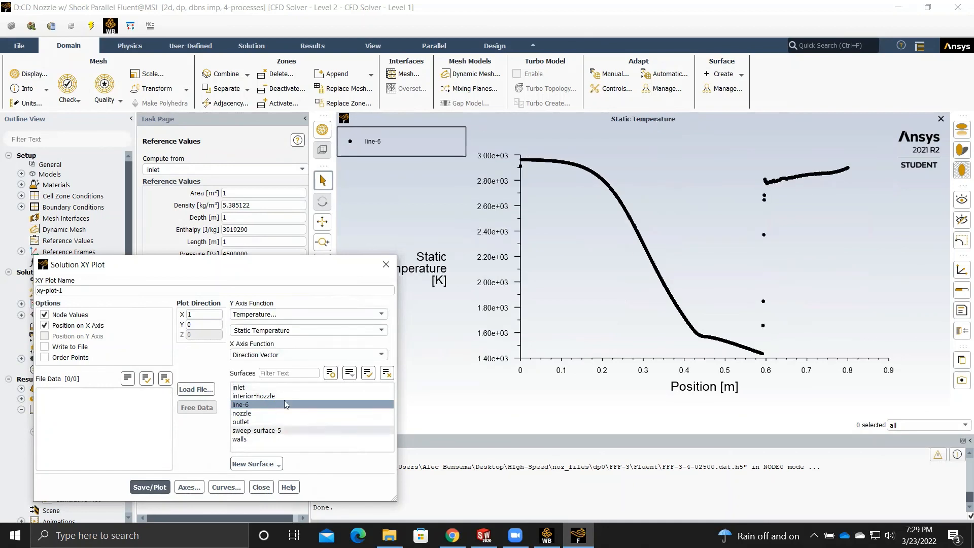
# - Set the Y axis function of xy-plot-1 to Properties with Sound Speed, plot it along line-6 and close the plot settings
pyautogui.click(356, 314)
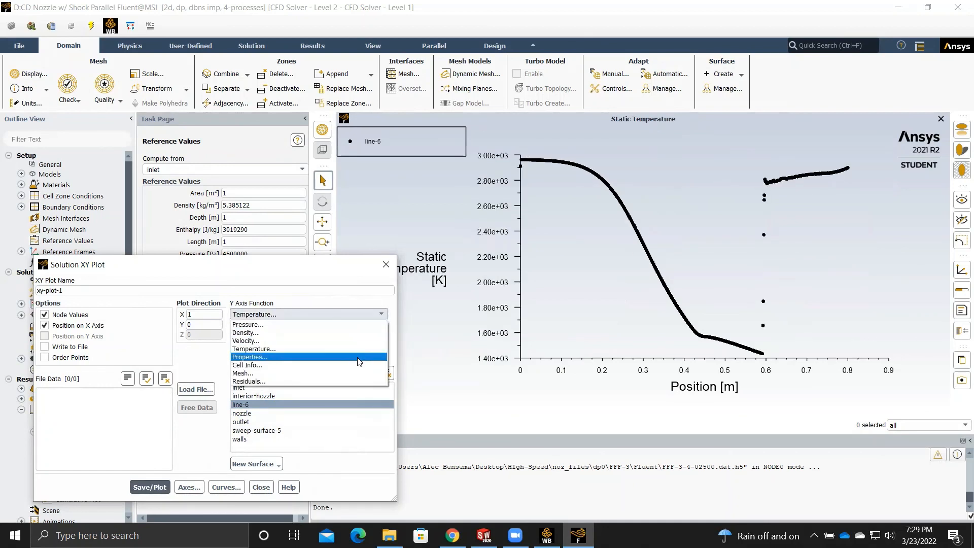
pyautogui.click(359, 357)
pyautogui.click(382, 330)
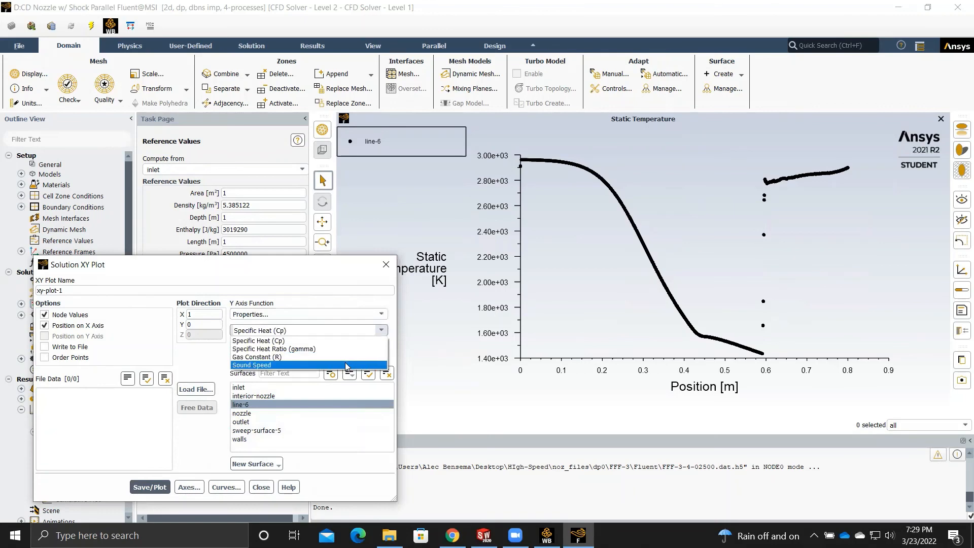
pyautogui.click(348, 365)
pyautogui.click(149, 487)
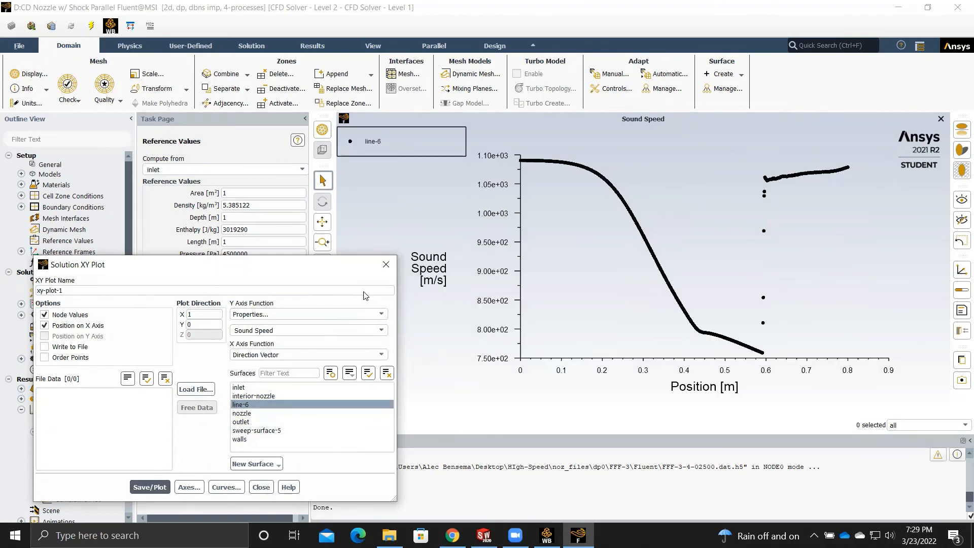
pyautogui.click(386, 264)
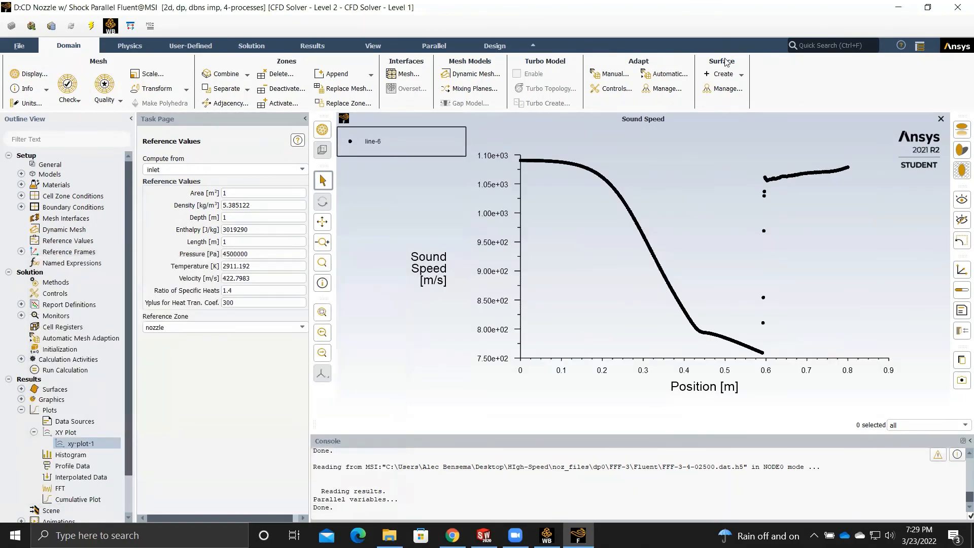